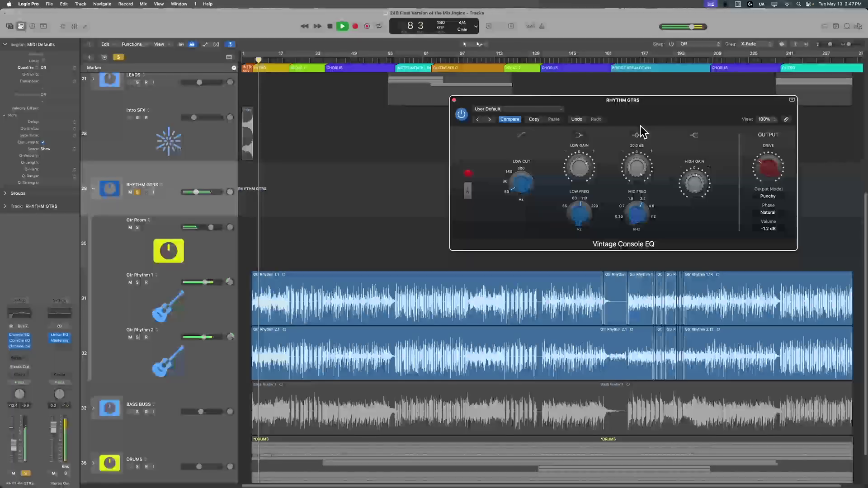
Step: Zoom in on bar 1, enlarge the Intro SFX track, and solo it for playback from the start
left_click_drag(637, 212, 637, 225)
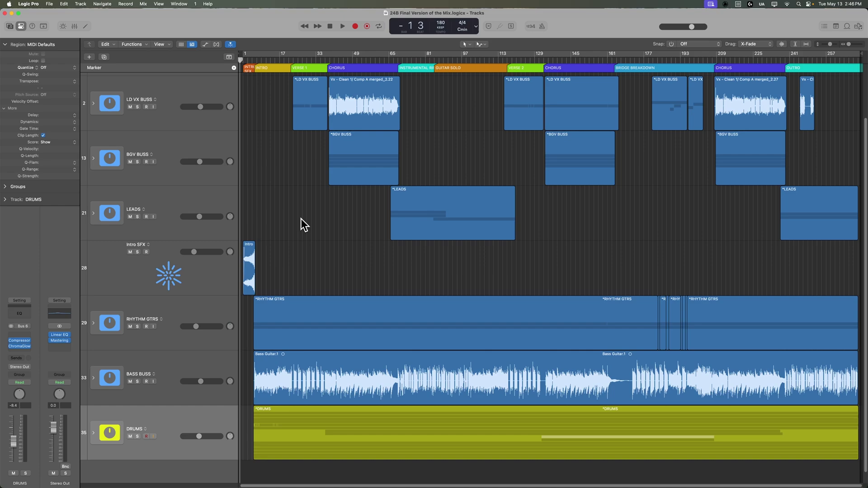
key("super+Right")
key("super+Right")
key("super+Right")
key("super+Right")
key("super+Right")
key("super+Right")
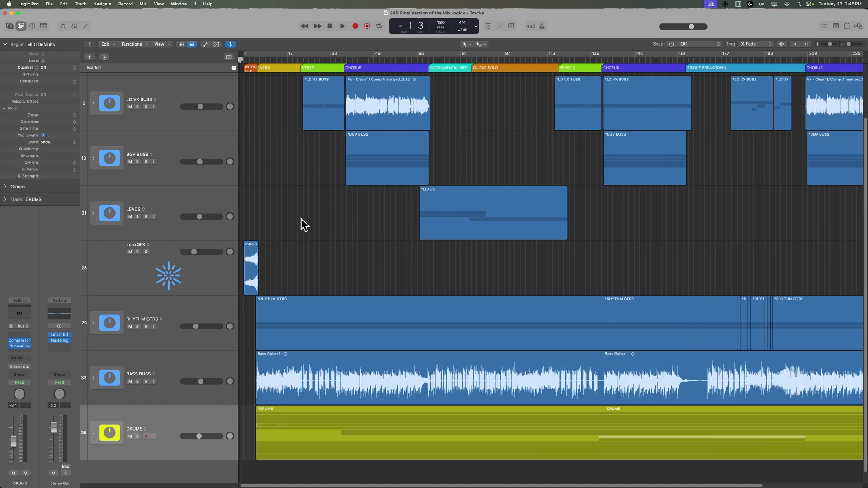
key("super+Right")
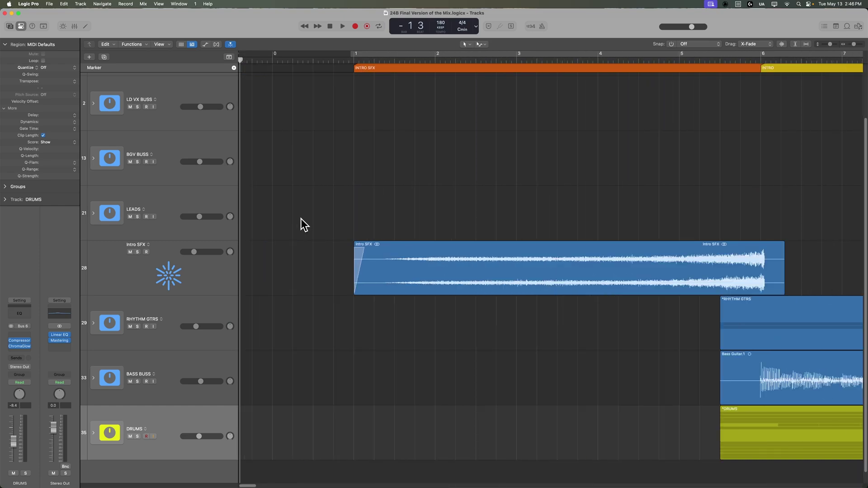
left_click(216, 281)
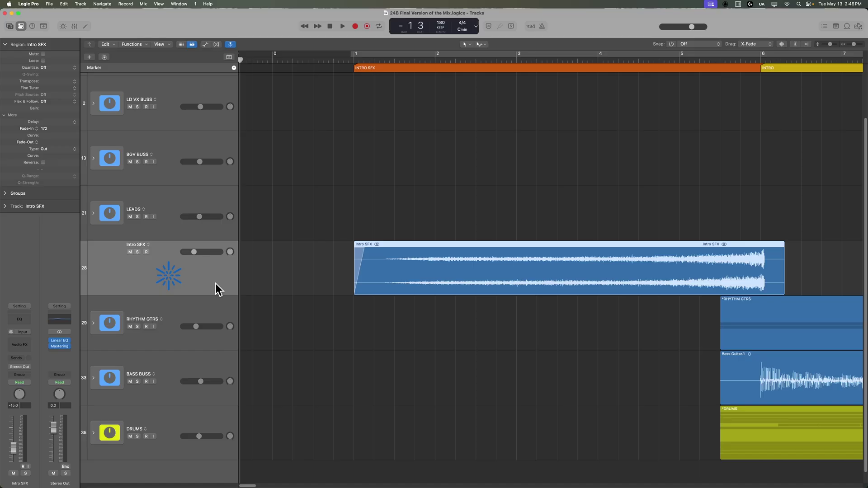
left_click_drag(213, 294, 214, 355)
left_click_drag(358, 61, 352, 64)
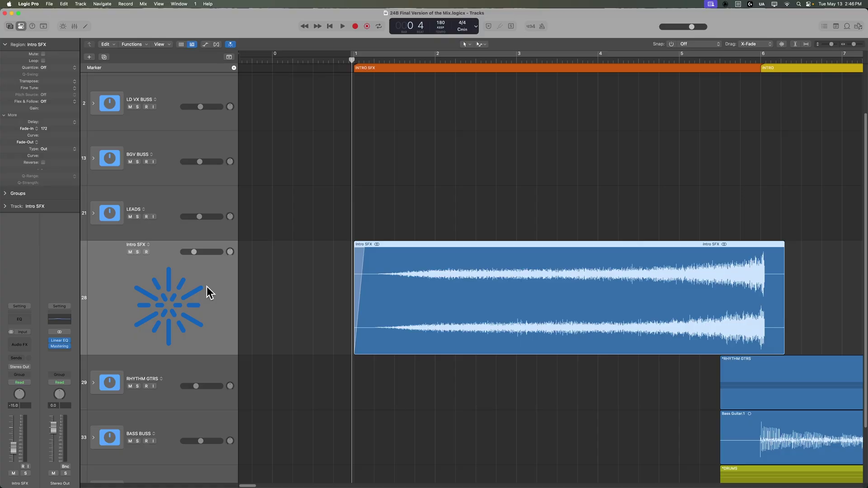
key("s")
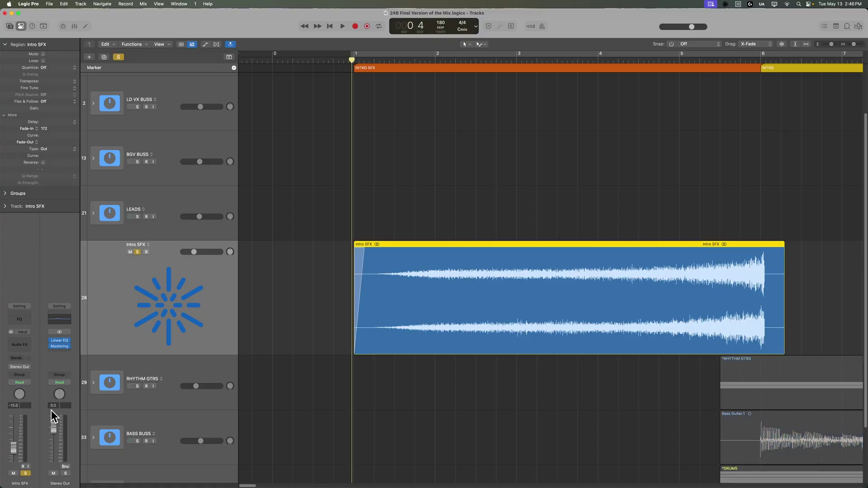
key("space")
key("space")
Step: Trim the Intro SFX region to start slightly later and lengthen its fade-in to 377
left_click(339, 183)
left_click_drag(357, 342, 367, 341)
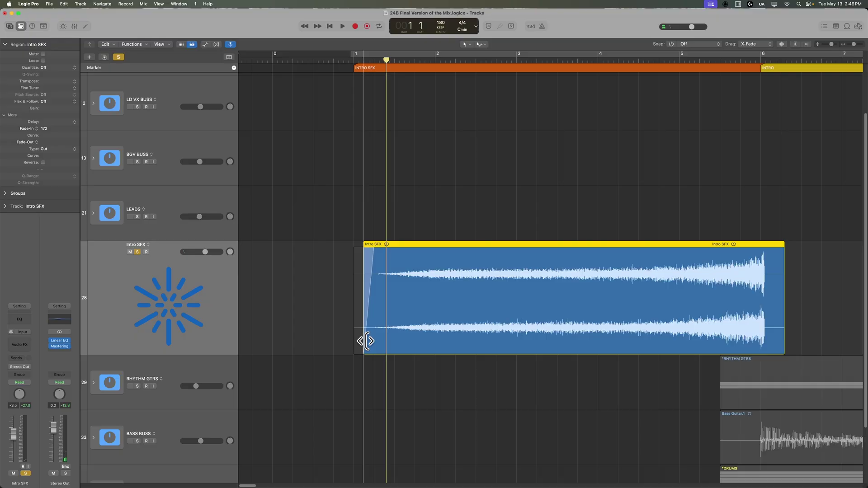
left_click(360, 54)
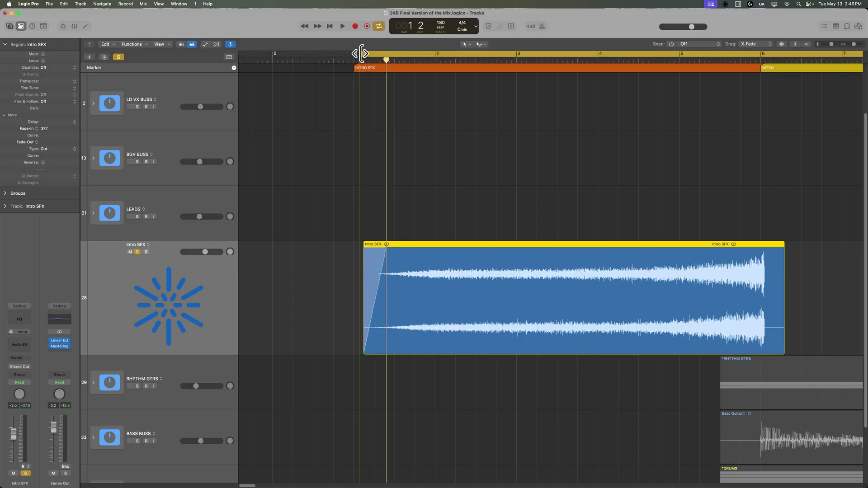
scroll(382, 164, "up", 2)
left_click(373, 86)
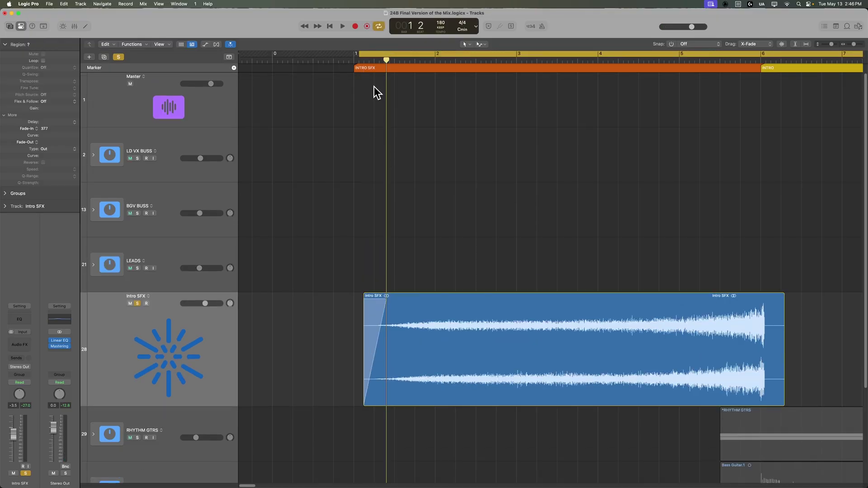
Step: Add a near-instant Master volume fade-up from silence, aligned with the Intro SFX start
left_click(201, 104)
key("a")
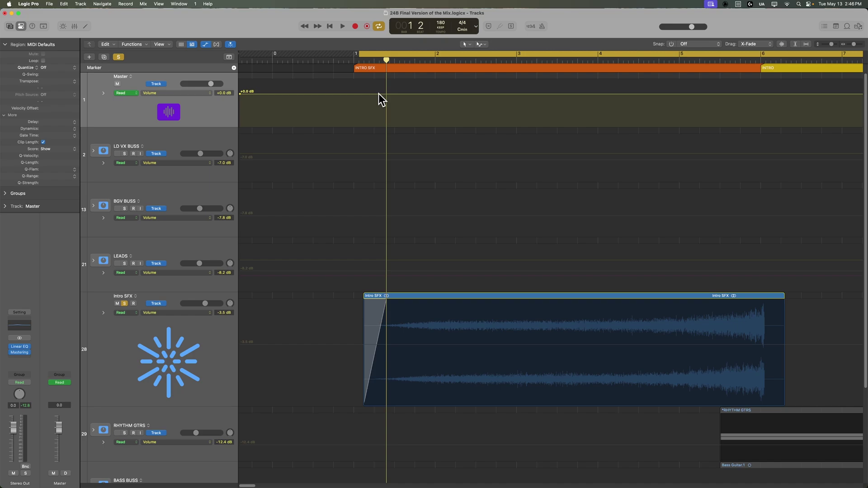
left_click_drag(353, 95, 329, 171)
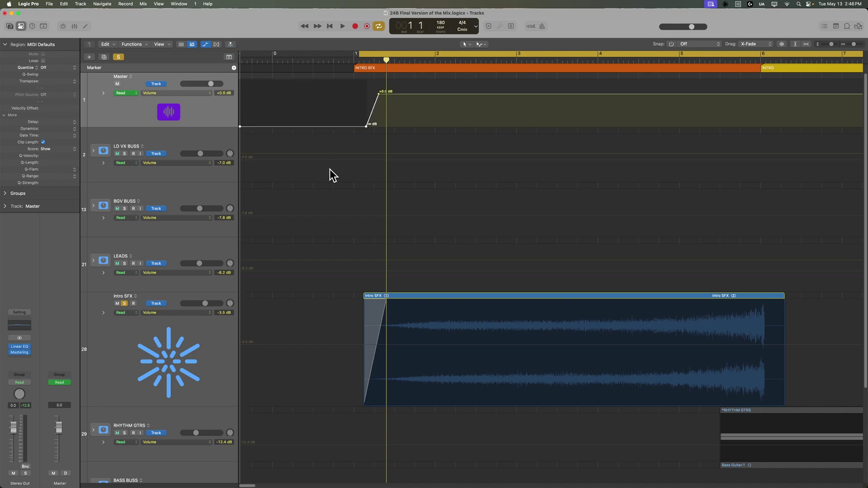
left_click_drag(367, 126, 363, 127)
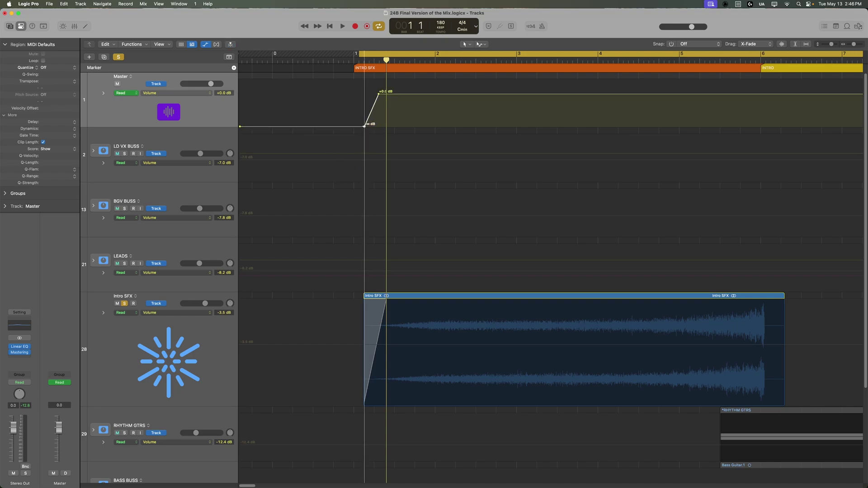
left_click_drag(379, 93, 371, 93)
key("a")
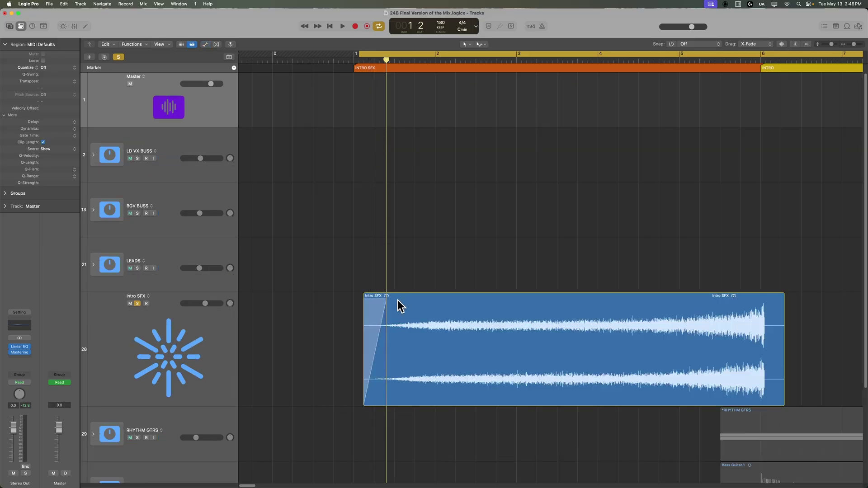
Step: Shorten the Intro SFX region's fade-in, restore the track's height, and unsolo it
left_click_drag(386, 301, 377, 304)
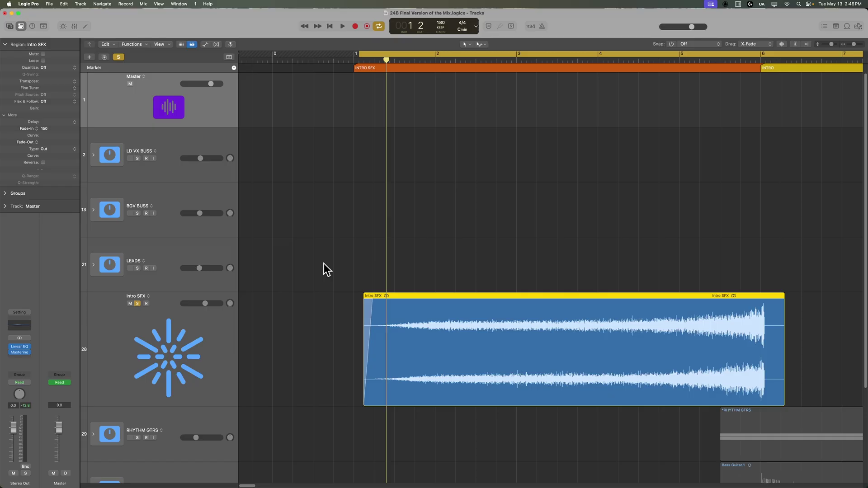
key("ctrl+z")
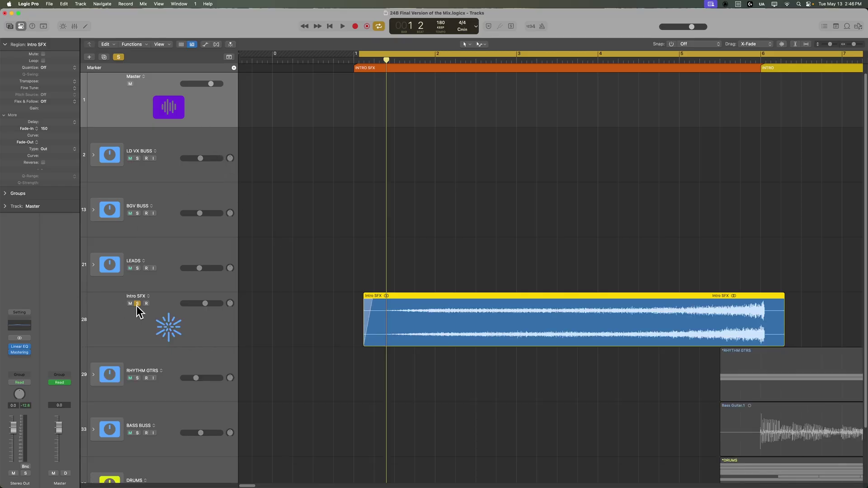
left_click(138, 304)
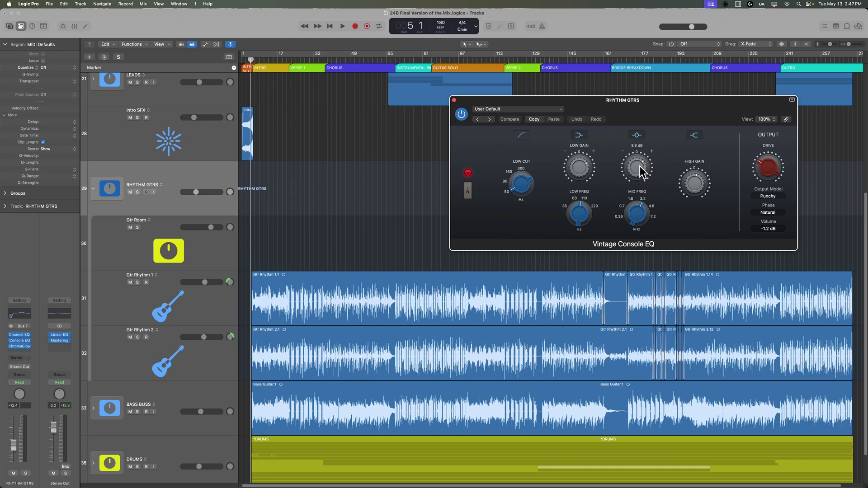
Step: Solo RHYTHM GTRS and set its Vintage Console EQ mid band to +7.0 dB near 2.453 kHz
key("s")
key("space")
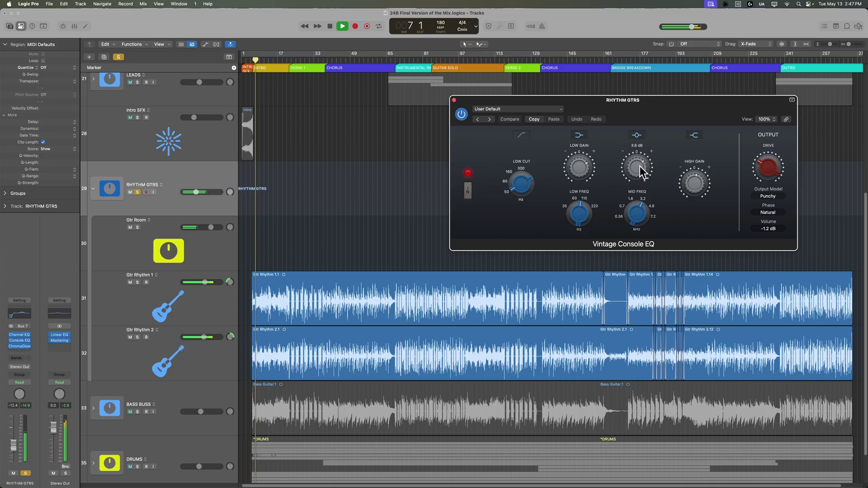
left_click_drag(639, 166, 641, 135)
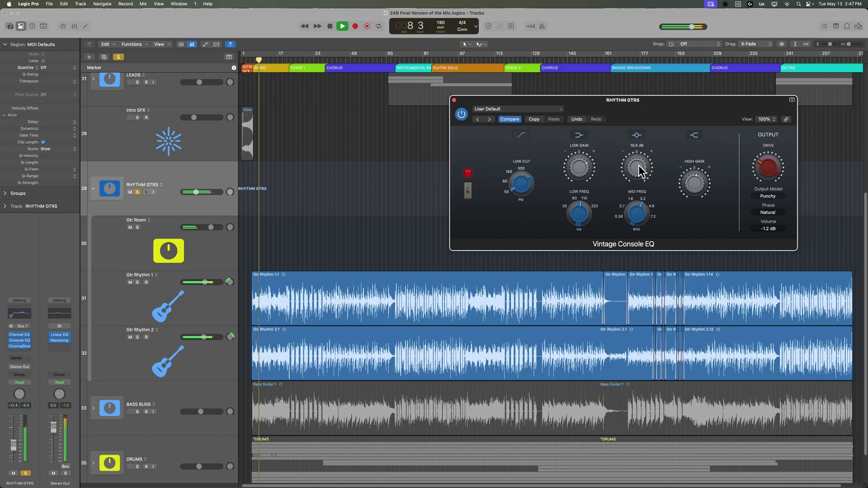
mouse_move(638, 216)
left_mouse_down()
mouse_move(638, 225)
mouse_move(635, 210)
left_mouse_up()
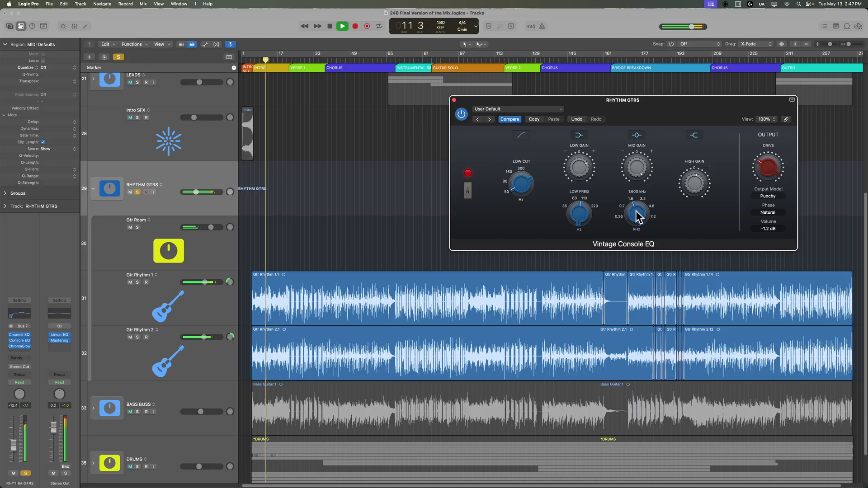
left_click_drag(633, 165, 679, 219)
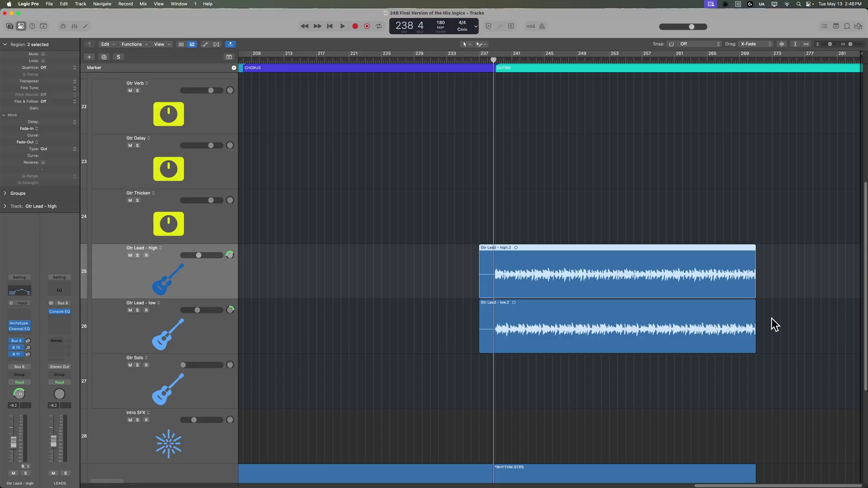
Step: Insert a Channel EQ on Gtr Lead - high that cuts highs from 8100 Hz and boosts 1270 Hz by 7.2 dB
left_click(675, 207)
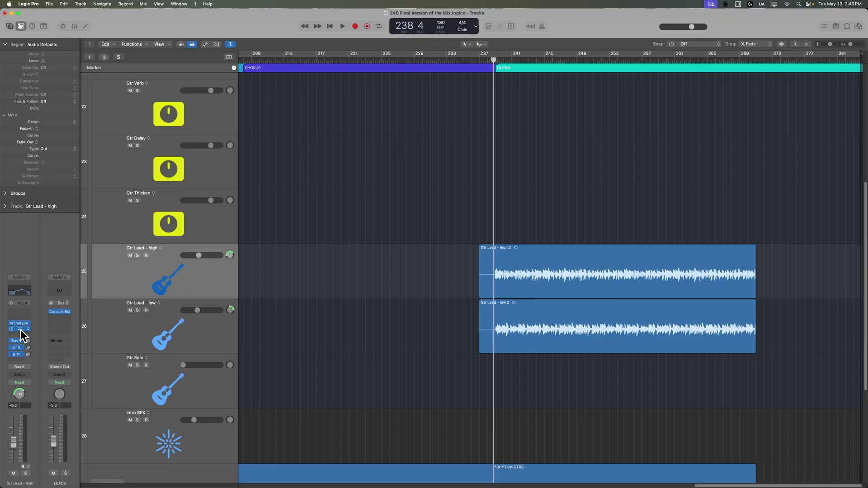
left_click(20, 330)
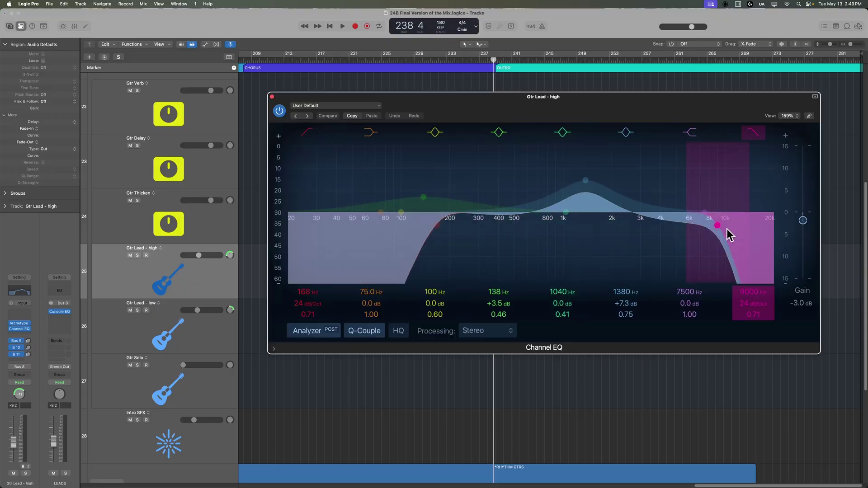
left_click_drag(671, 113, 441, 107)
key("space")
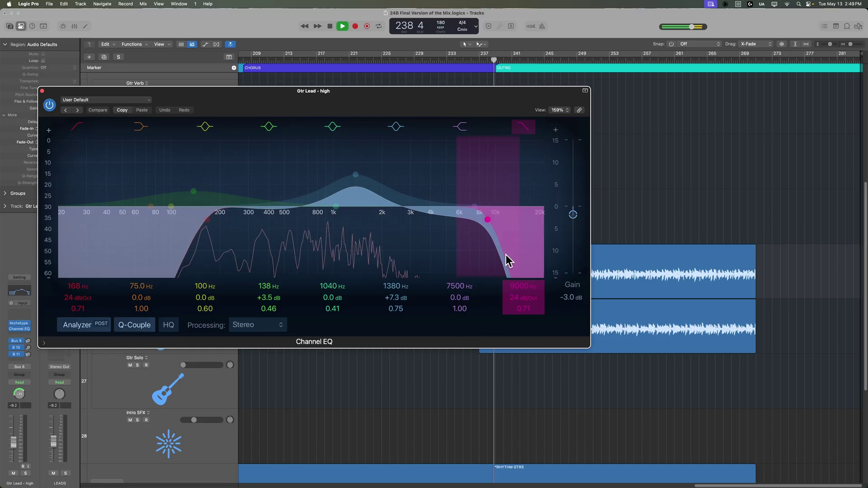
left_click_drag(488, 223, 479, 224)
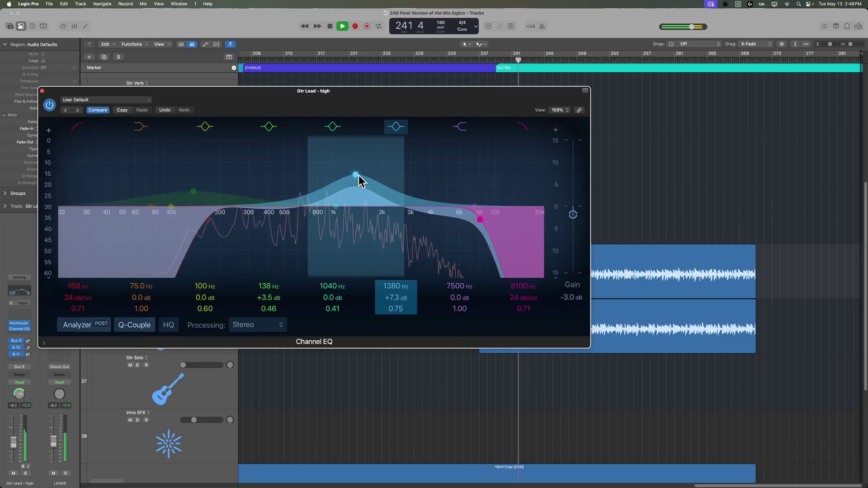
left_click_drag(359, 178, 353, 177)
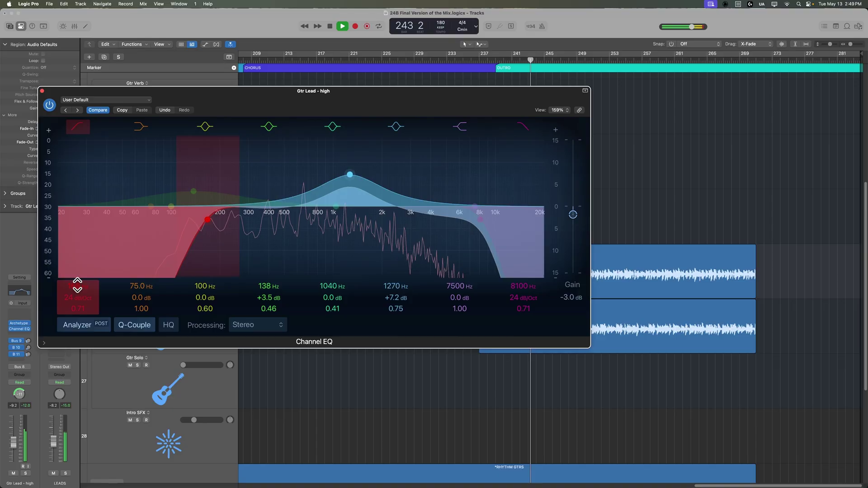
left_click(50, 105)
left_click(41, 91)
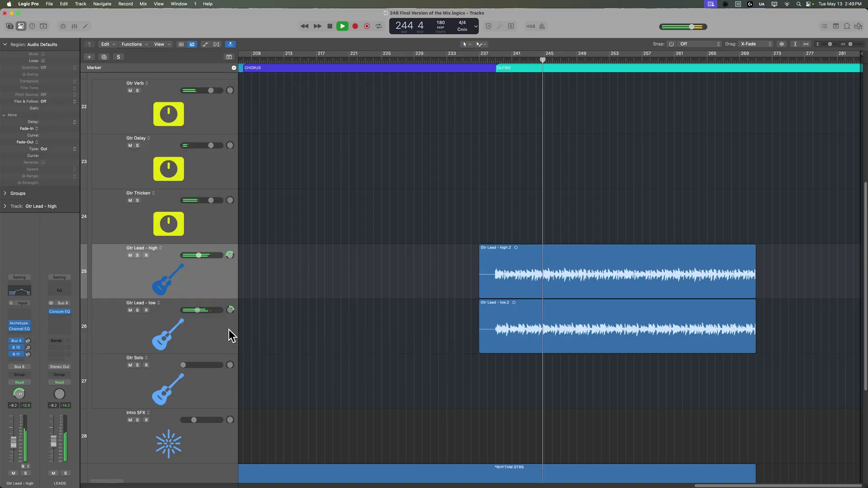
Step: Solo Gtr Lead - low and bring its Channel EQ high-cut down to 7450 Hz, nudging the low-cut
left_click(193, 344)
left_click(19, 328)
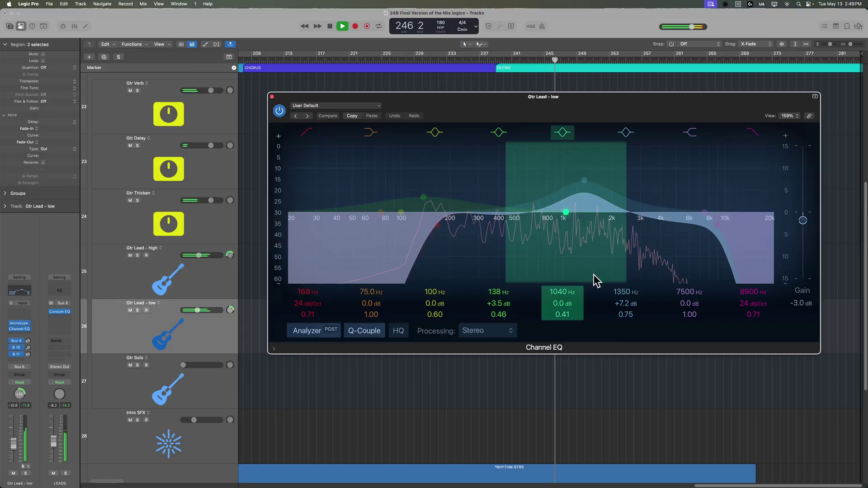
left_click_drag(753, 292, 754, 319)
key("s")
left_click_drag(308, 293, 308, 298)
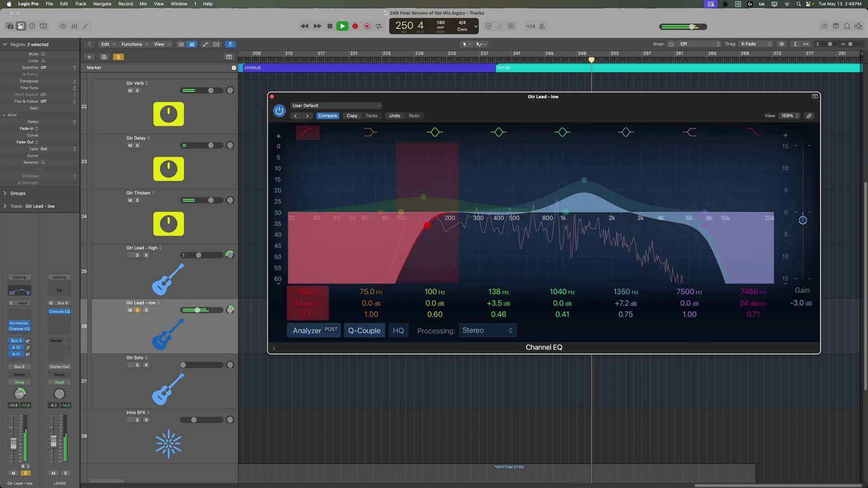
left_click(272, 97)
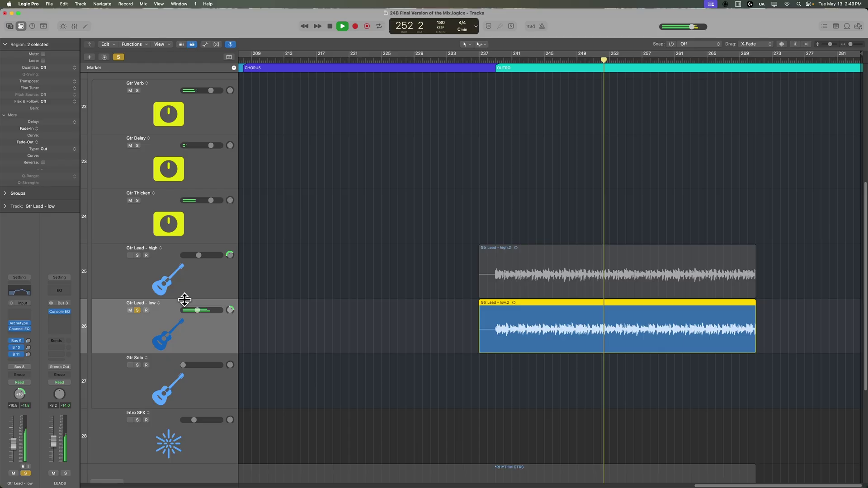
Step: Solo Gtr Lead - high, lower its EQ high-cut to 6200 Hz and raise the low-cut to about 198 Hz
left_click(137, 255)
left_click(137, 310)
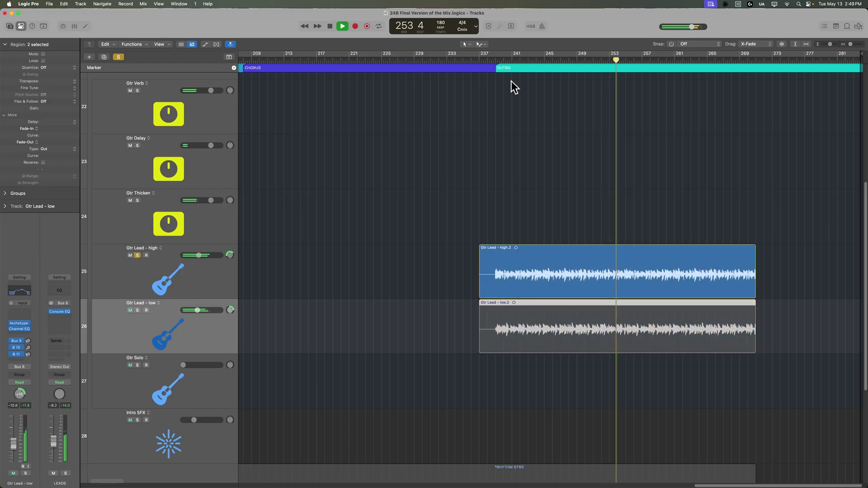
left_click(495, 59)
left_click(194, 277)
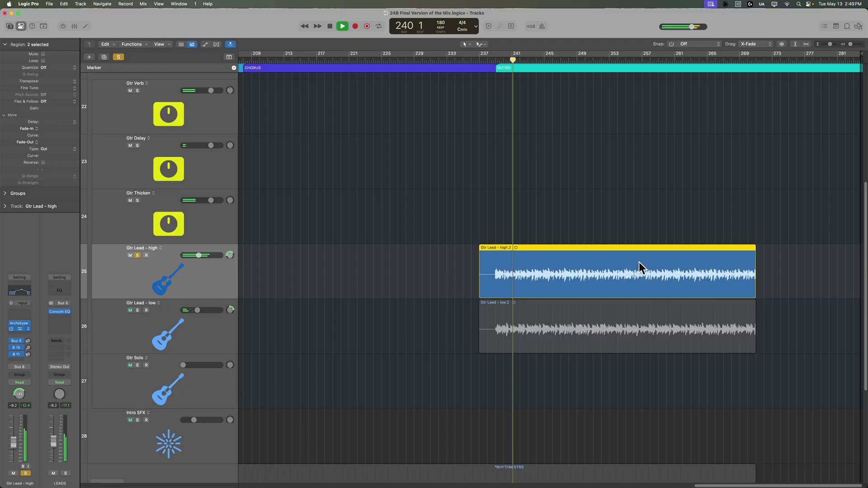
left_click(19, 290)
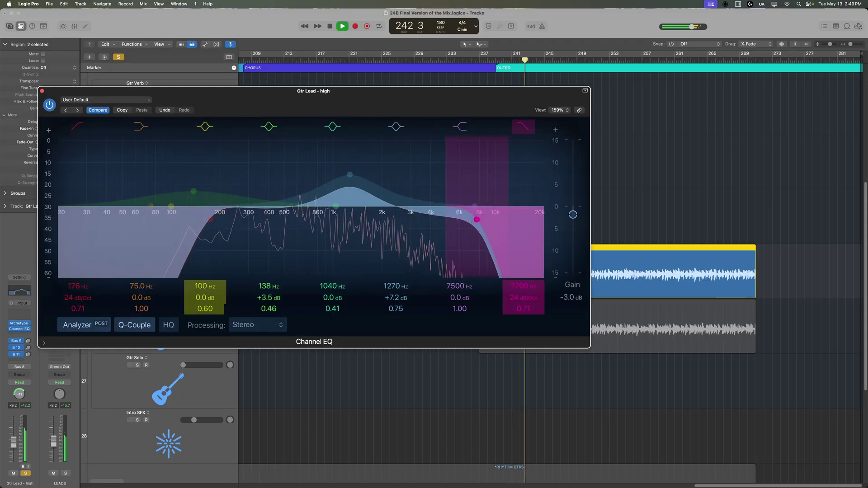
left_click_drag(478, 219, 461, 219)
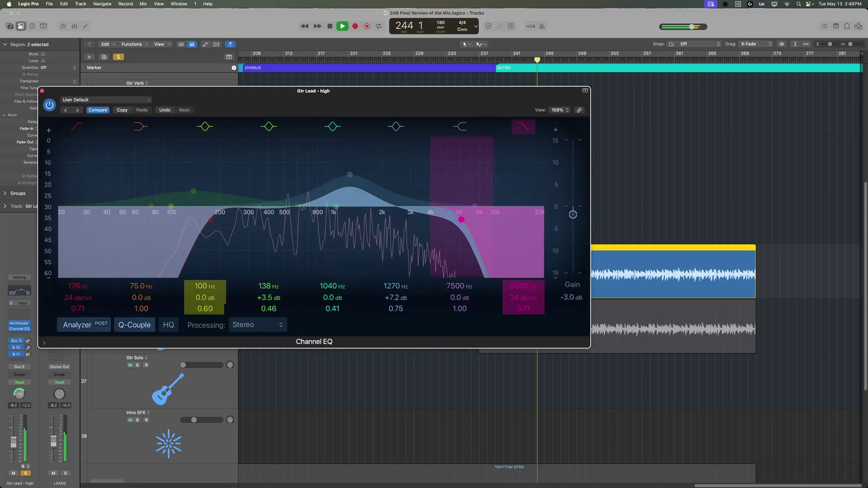
left_click_drag(73, 286, 73, 281)
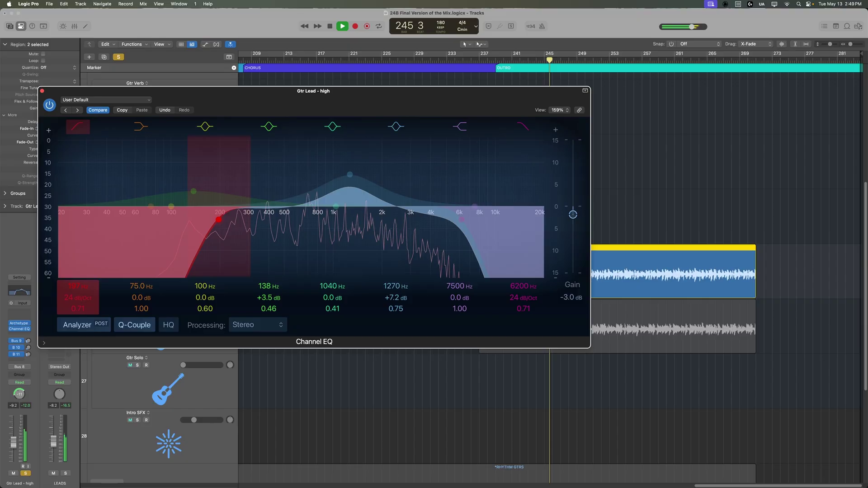
left_click(49, 105)
left_click(42, 91)
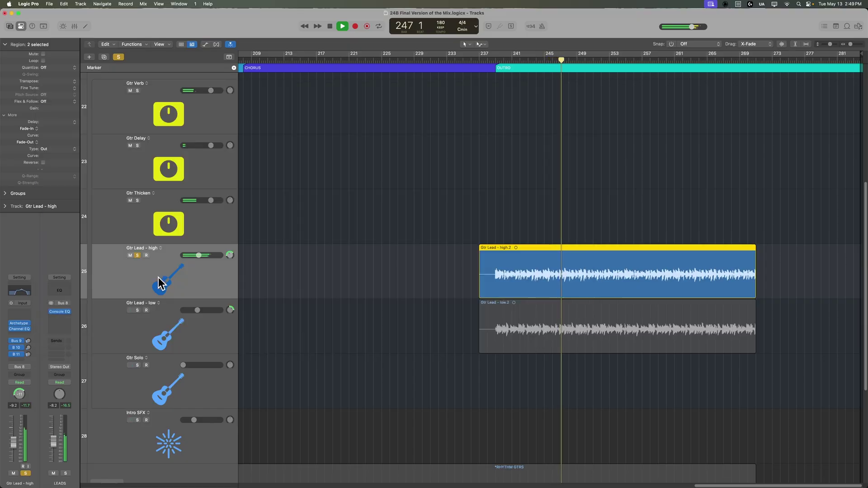
left_click(137, 255)
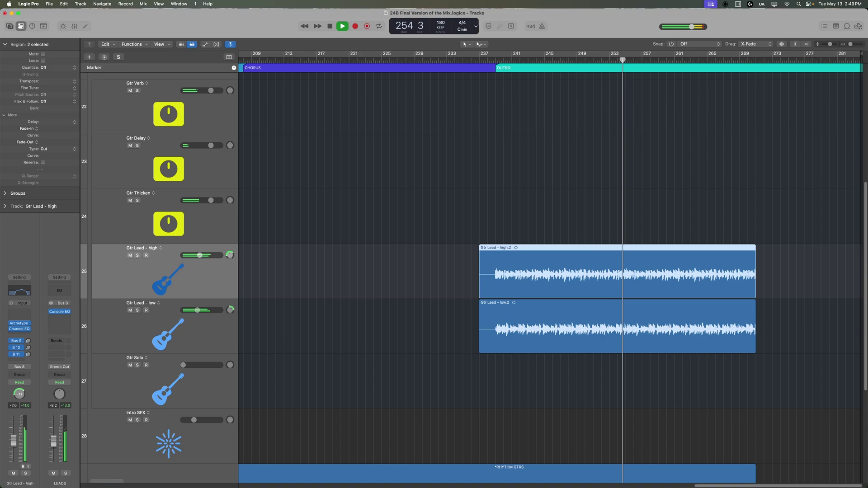
left_click(376, 270)
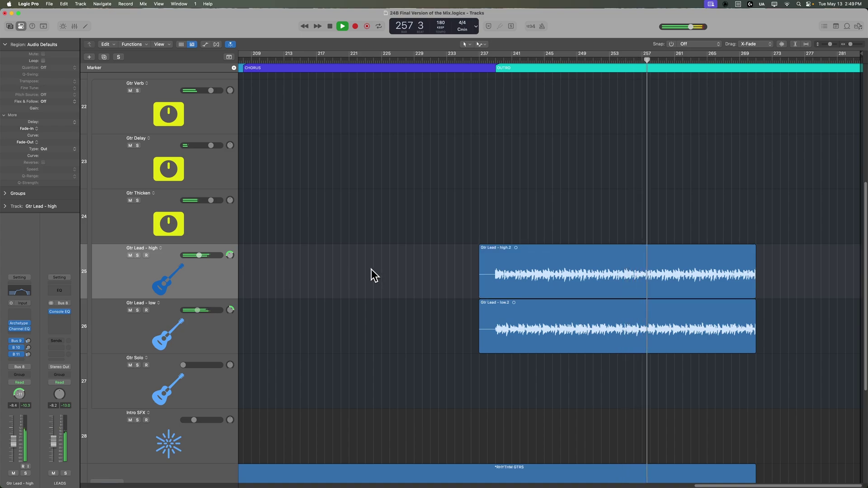
Step: Stop playback and move the playhead to bar 84, where the guitar solo starts
key("space")
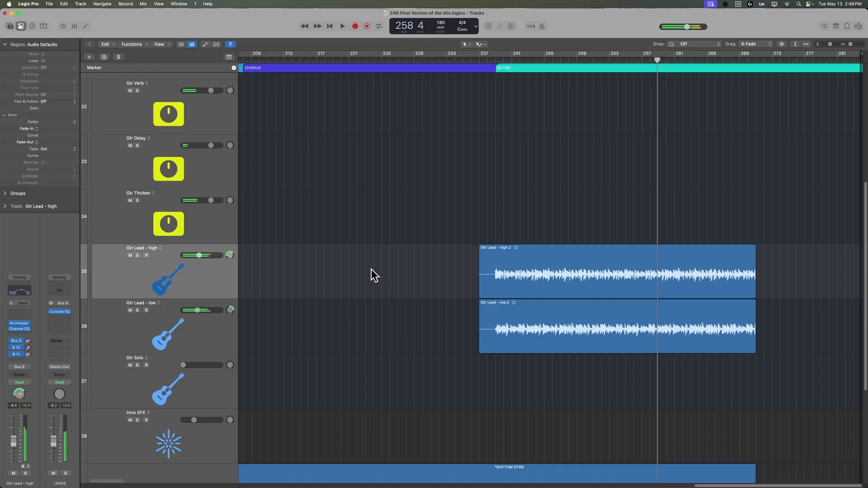
scroll(654, 273, "left", 15)
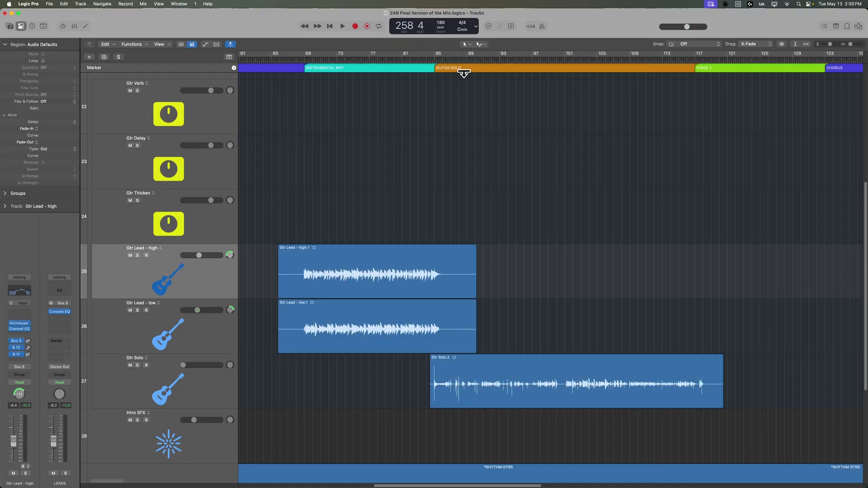
left_click_drag(447, 62, 432, 62)
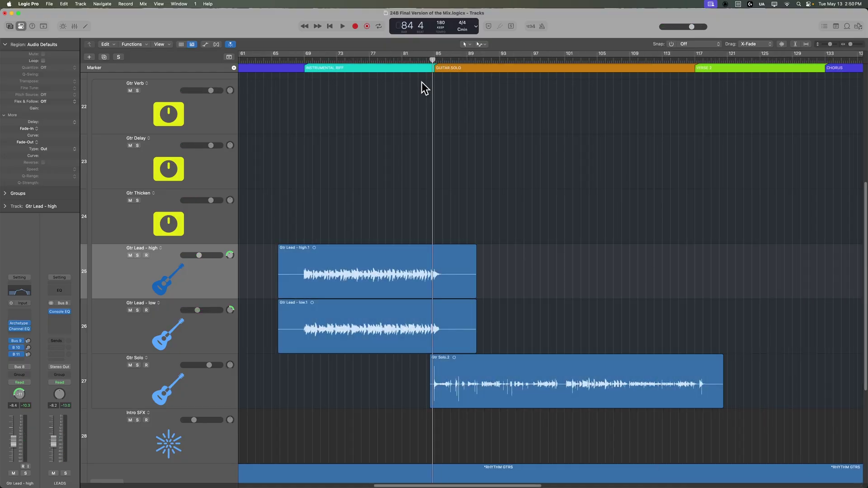
left_click(207, 388)
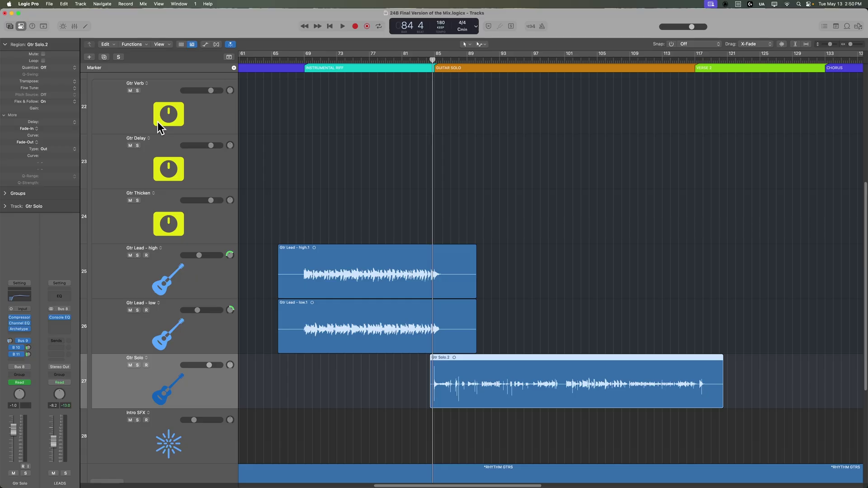
Step: Check the chorus effect on Gtr Thicken, then open the Gtr Solo track's Channel EQ
left_click(171, 227)
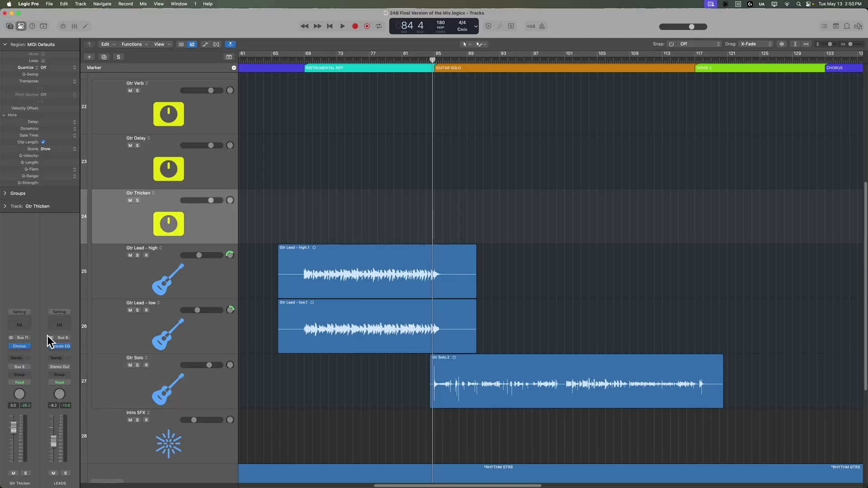
left_click(20, 347)
left_click(23, 345)
left_click(156, 390)
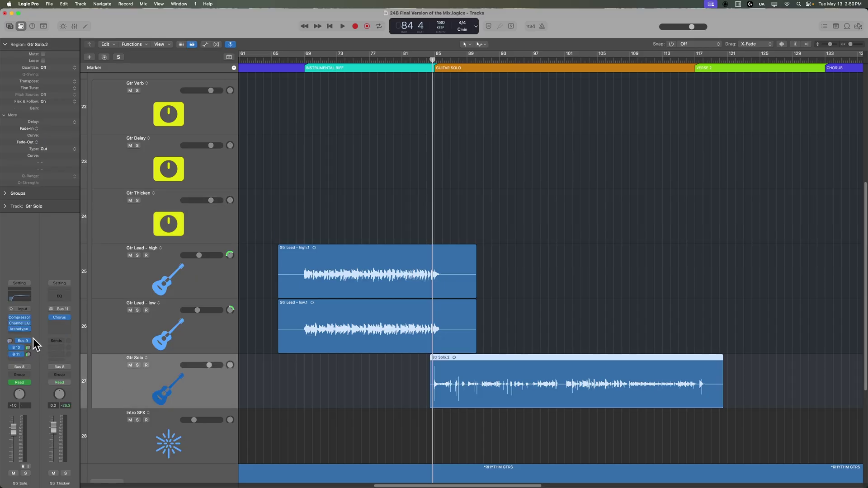
left_click(19, 323)
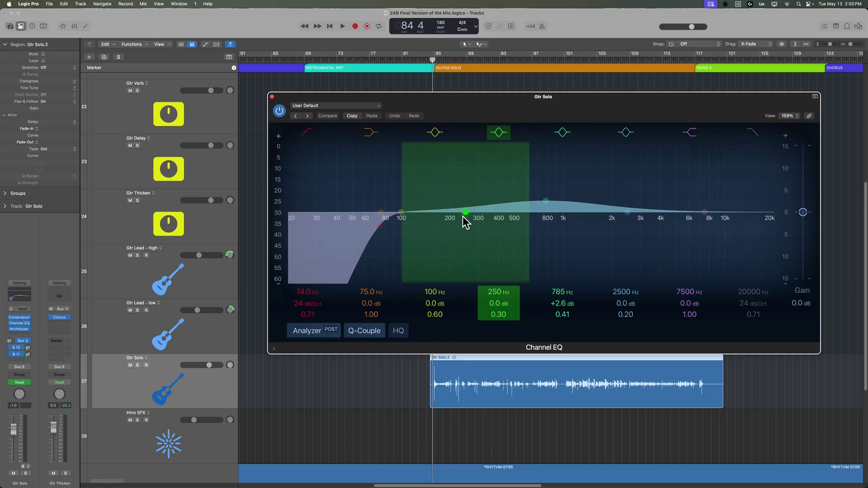
Step: Give Gtr Solo's EQ a 99.5 Hz low-cut at 36 dB/Oct, +3.1 dB at 158 Hz, and +0.2 dB gain
left_click_drag(462, 214, 441, 211)
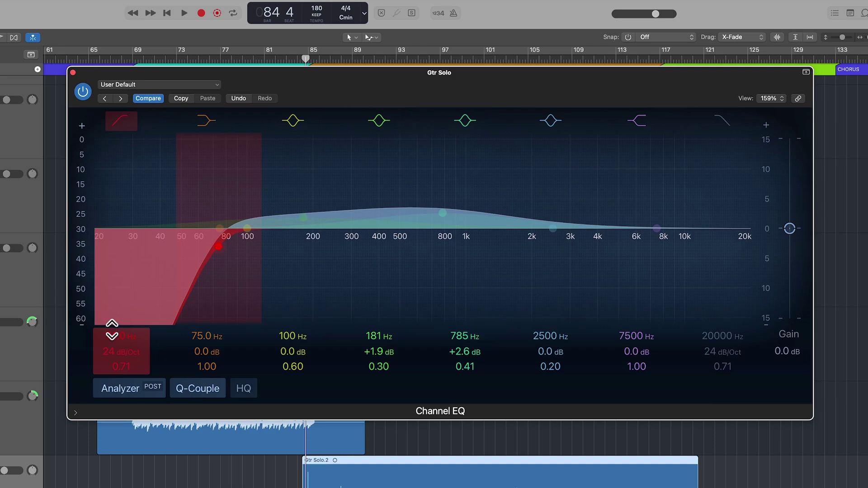
left_click_drag(116, 333, 116, 317)
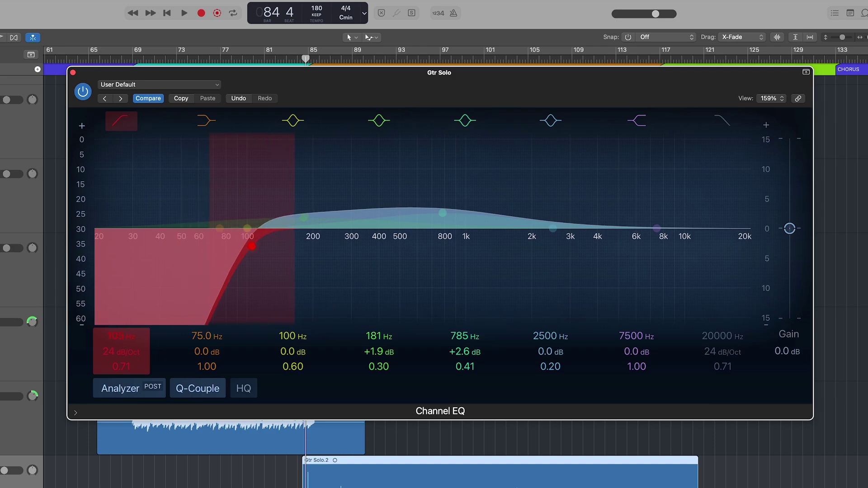
left_click_drag(122, 355, 121, 345)
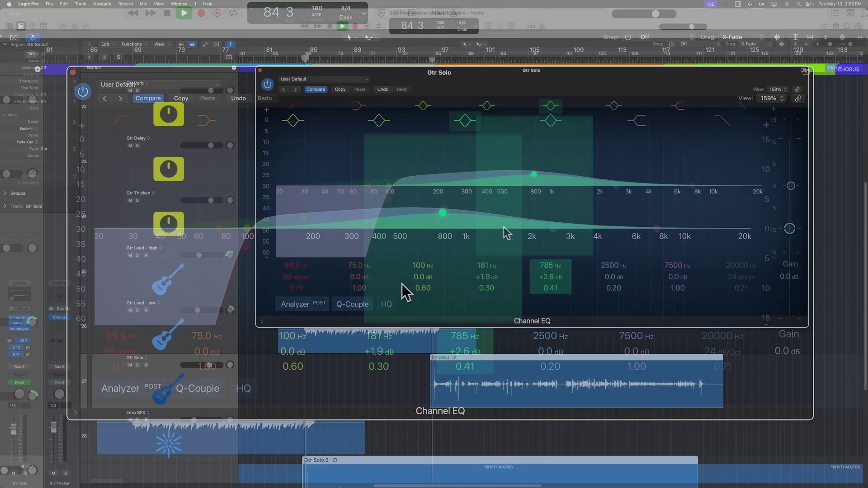
key("space")
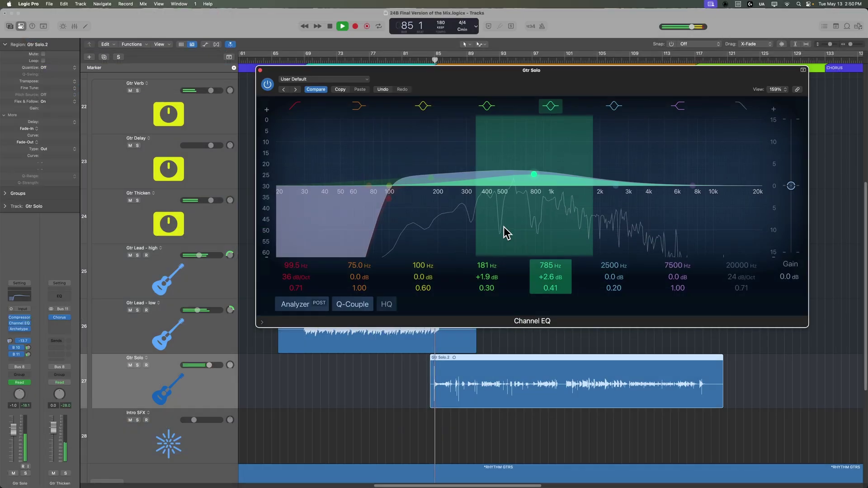
mouse_move(431, 178)
left_mouse_down()
mouse_move(439, 187)
mouse_move(424, 171)
mouse_move(418, 176)
left_mouse_up()
key("s")
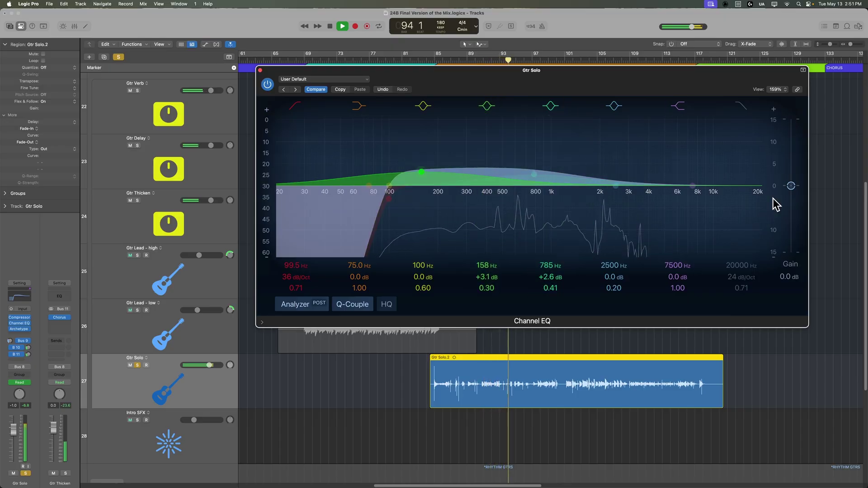
left_click_drag(791, 186, 793, 185)
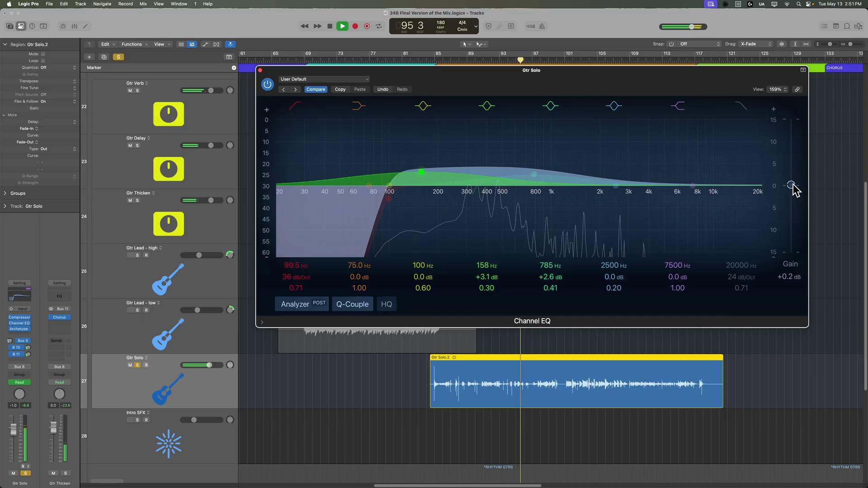
left_click(137, 365)
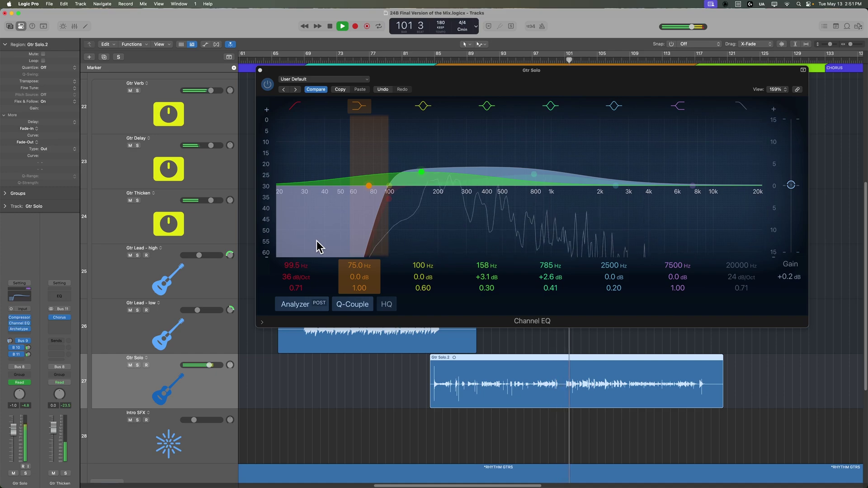
Step: Show Gtr Solo's volume automation lane and raise the solo-section level from -1.0 to -0.3 dB
key("a")
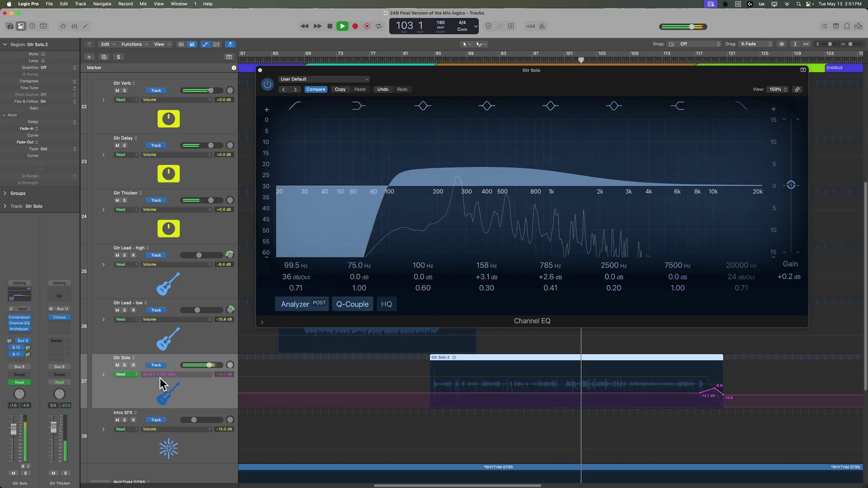
left_click(164, 373)
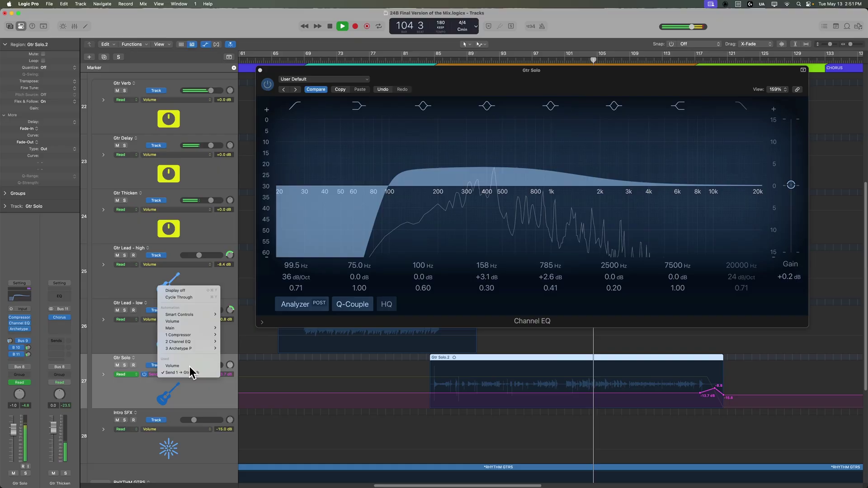
left_click(172, 365)
left_click(398, 379)
left_click_drag(443, 378, 443, 375)
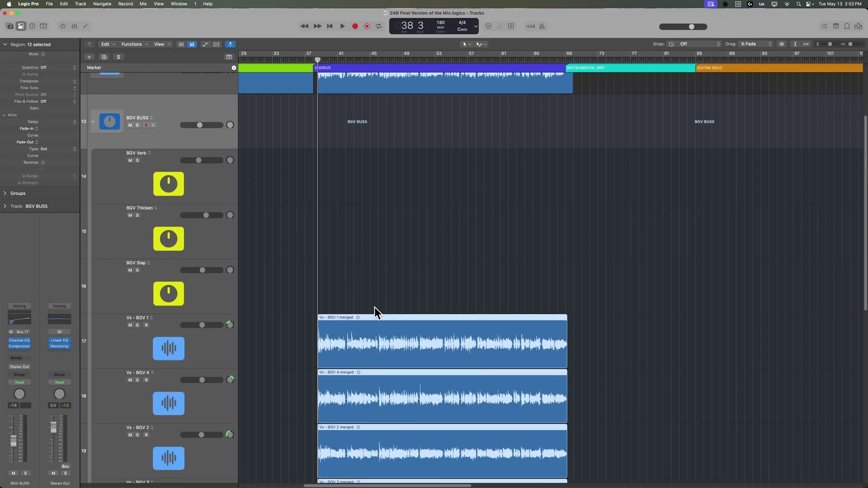
scroll(375, 312, "down", 2)
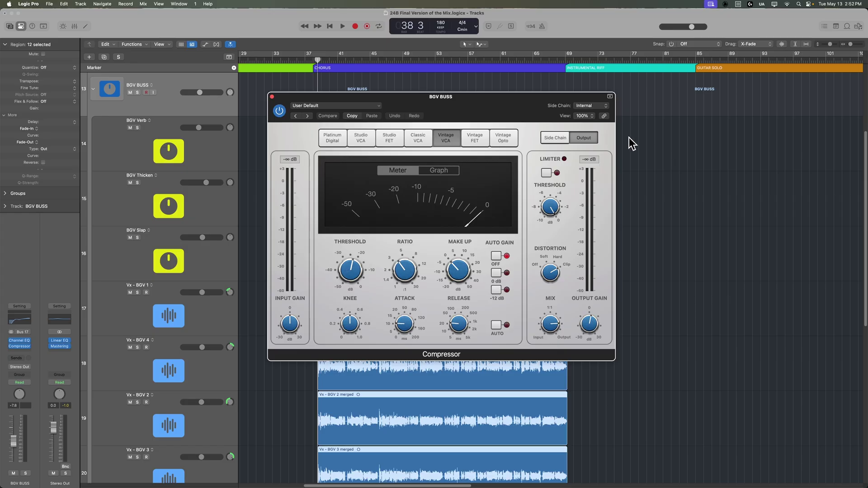
Step: Move the BGV BUSS Compressor window aside, then close it to reveal the backing vocal tracks
left_click_drag(563, 95, 703, 84)
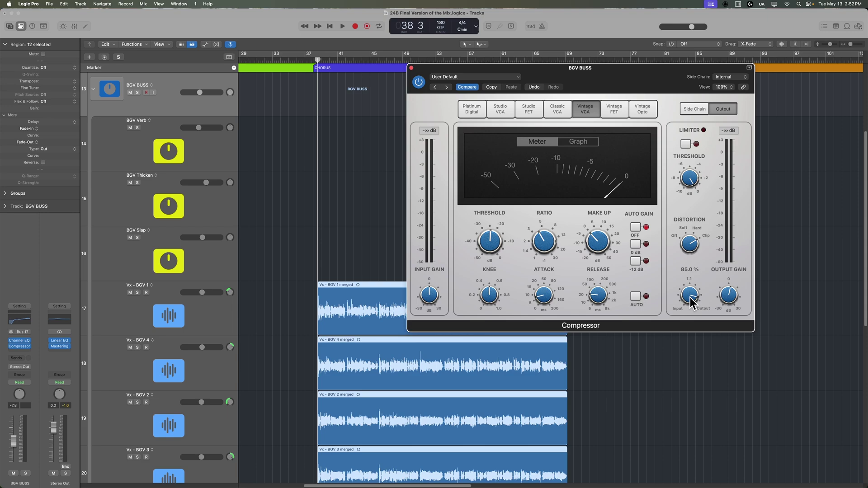
left_click(411, 68)
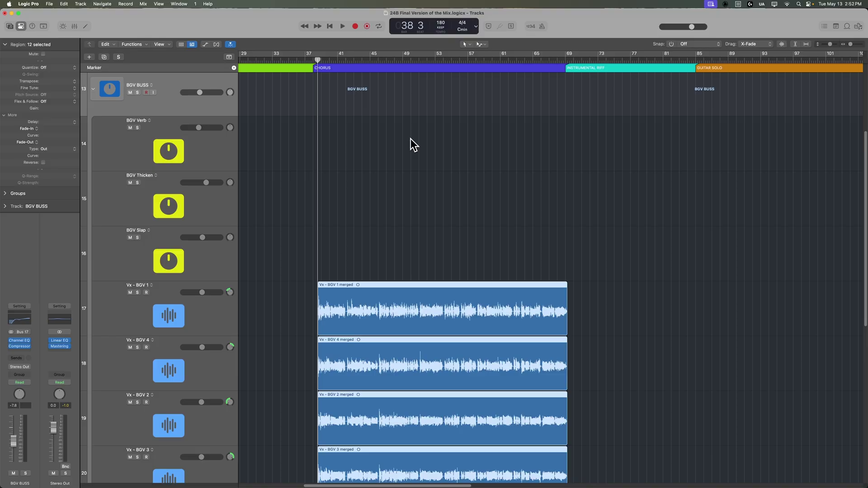
scroll(420, 171, "down", 3)
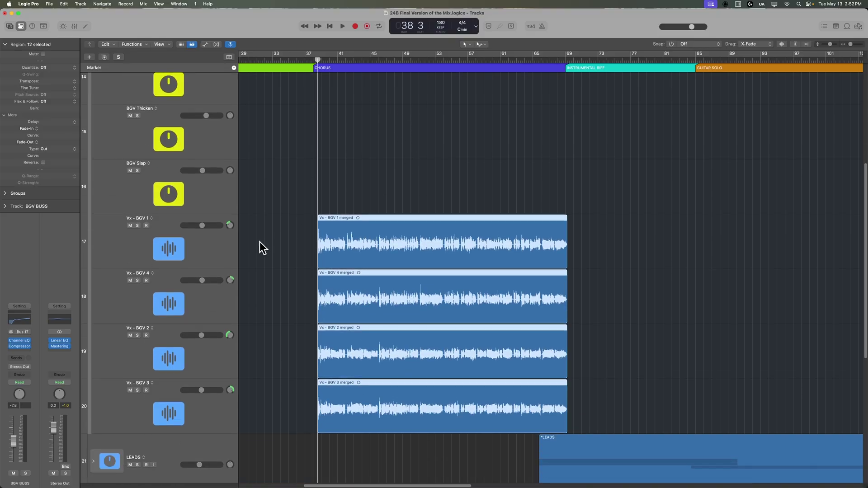
Step: Solo and audition Vx - BGV 1 and 4, then select and play Vx - BGV 2 and 3
left_click(223, 265)
left_click(212, 294, "shift")
key("s")
key("space")
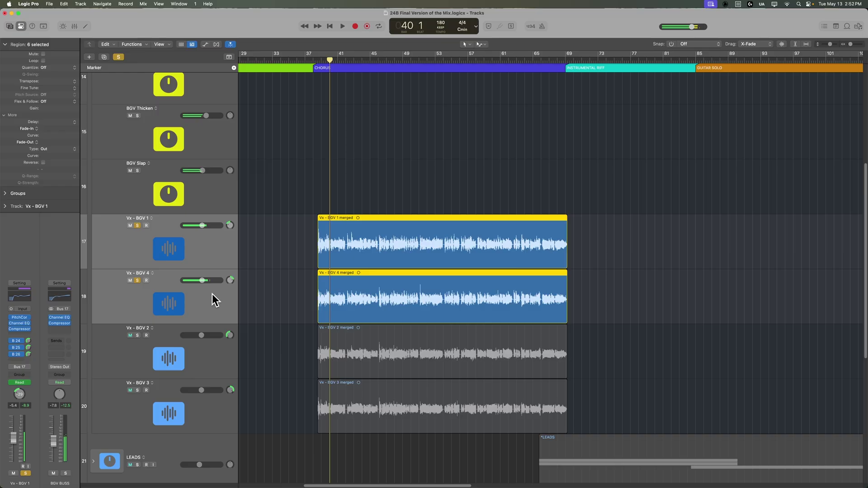
left_click(138, 279)
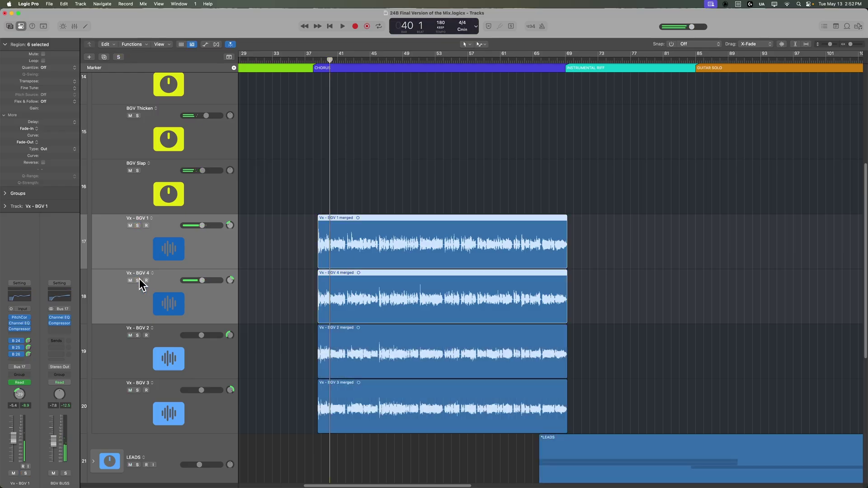
left_click(178, 344)
left_click(194, 410, "shift")
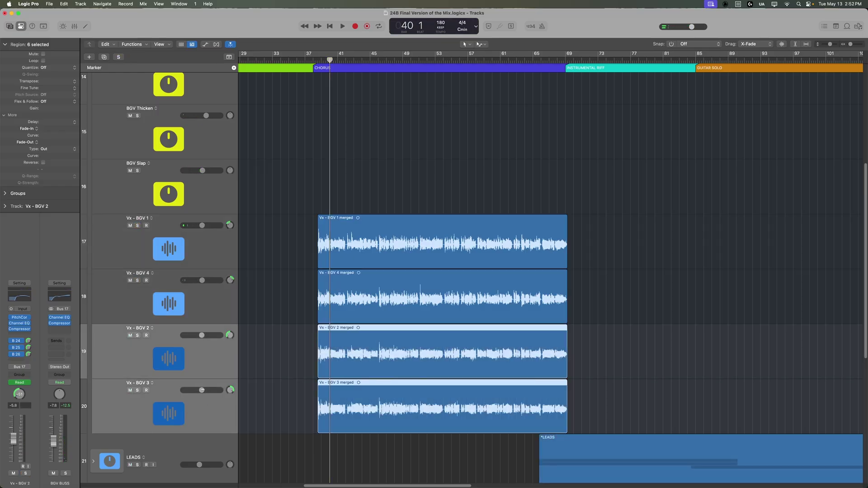
key("space")
Step: Display the volume automation lanes across the whole song and select only Vx - BGV 2
key("a")
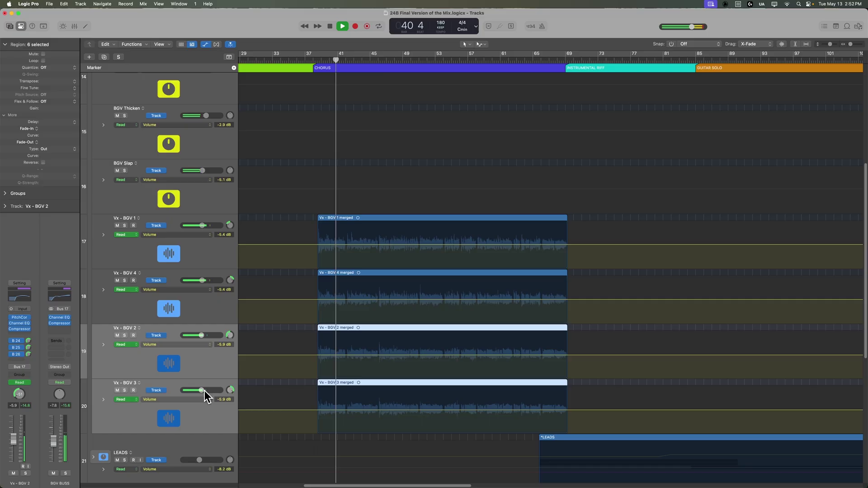
key("z")
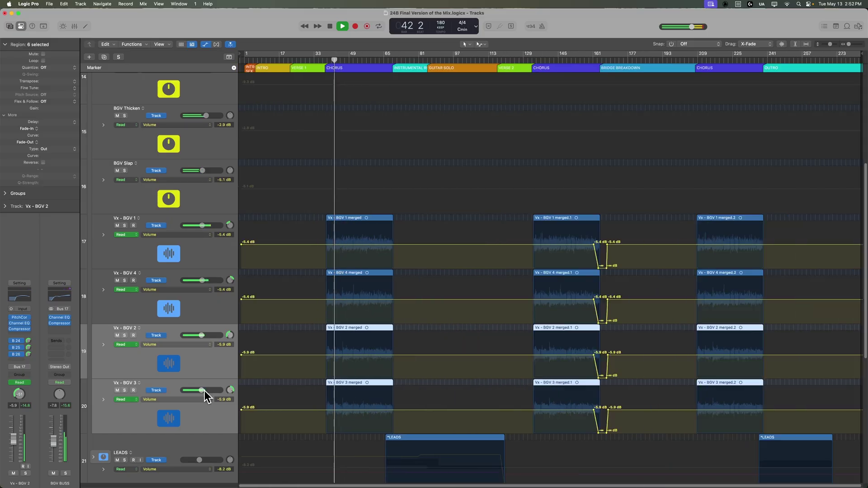
key("space")
key("super+Right")
key("super+Right")
key("super+Right")
key("super+Left")
key("super+Left")
key("super+Left")
key("super+Left")
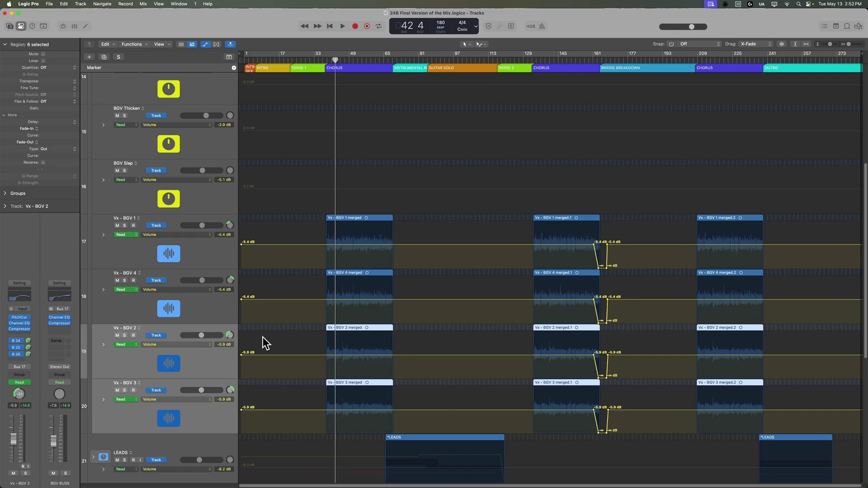
left_click(191, 360)
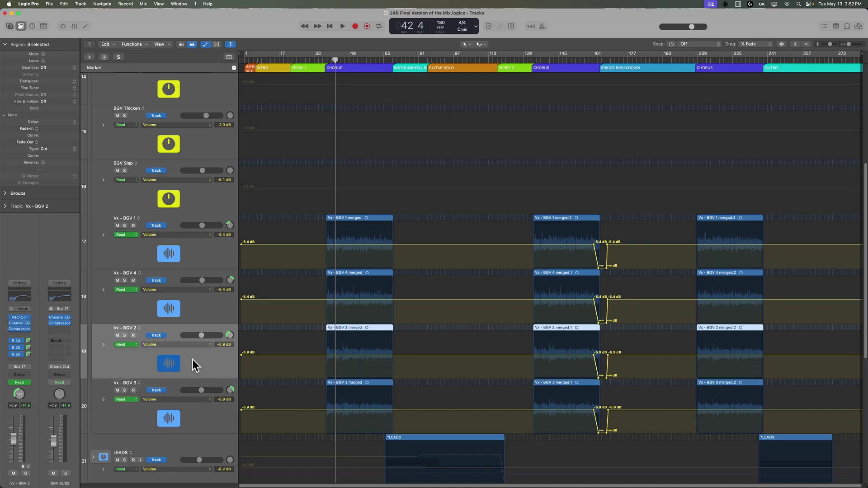
Step: Insert a Utility Gain plug-in on Vx - BGV 2 and set it to +1.0 dB
left_click(23, 331)
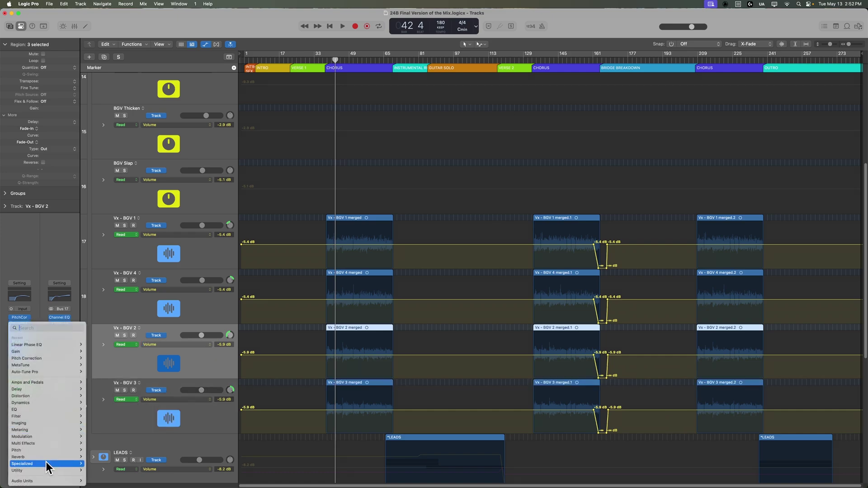
mouse_move(46, 473)
mouse_move(97, 467)
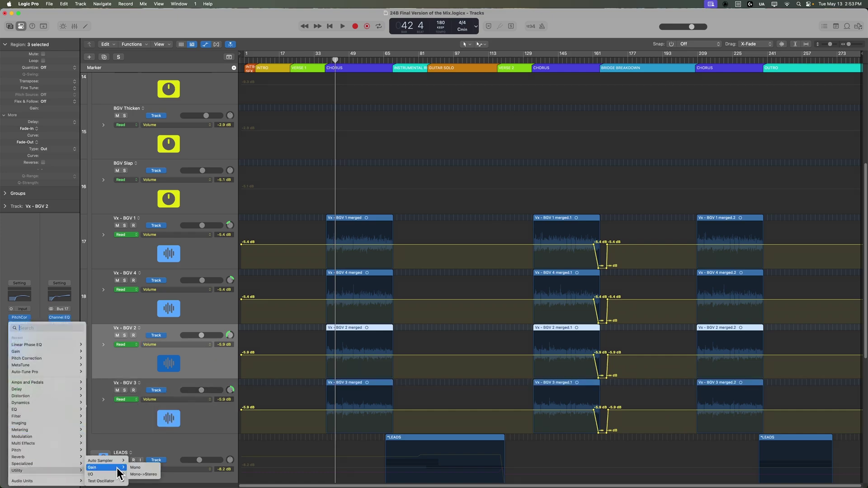
left_click(140, 468)
left_click(307, 159)
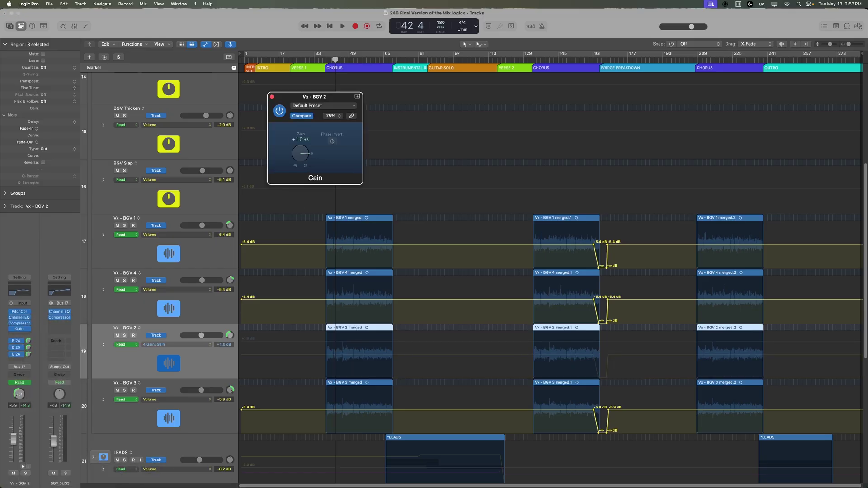
left_click(270, 96)
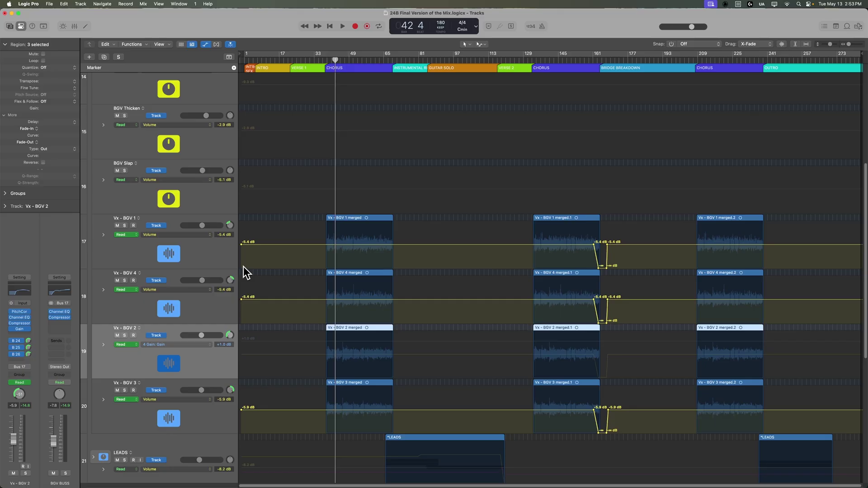
Step: Insert a Utility Gain plug-in on Vx - BGV 3 set to +1.0 dB, then hide automation lanes
left_click(206, 423)
left_click(20, 324)
mouse_move(45, 470)
mouse_move(104, 468)
left_click(137, 469)
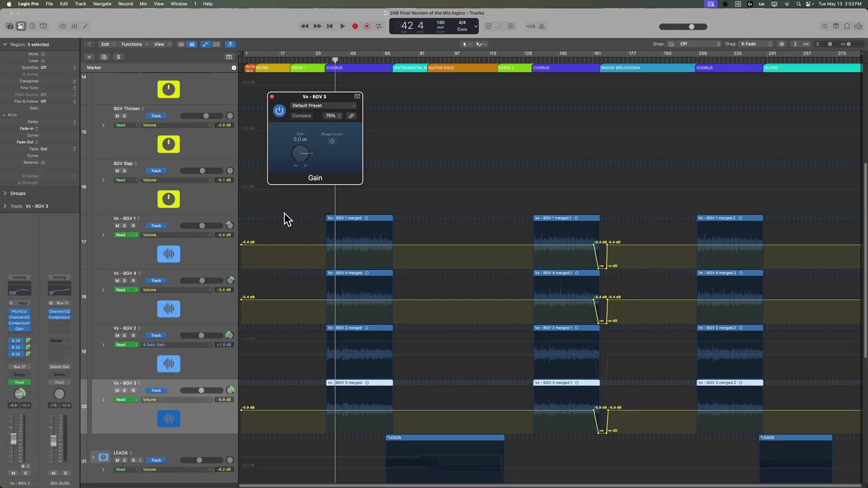
left_click(299, 138)
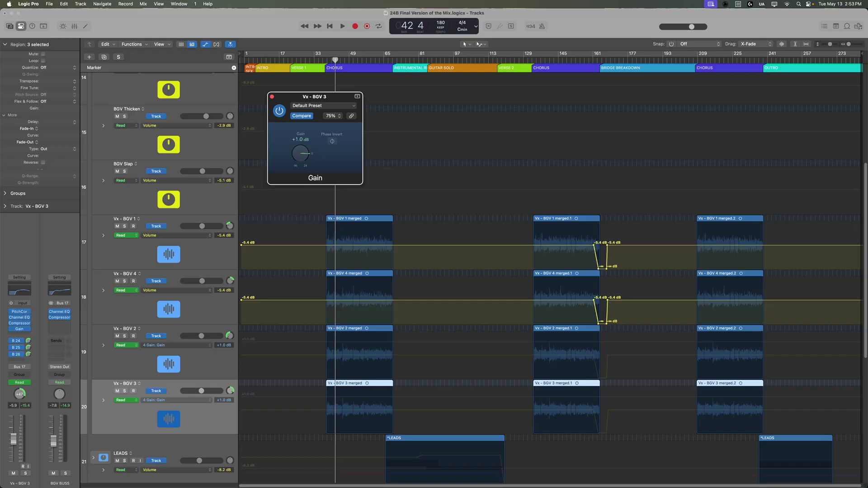
left_click(271, 97)
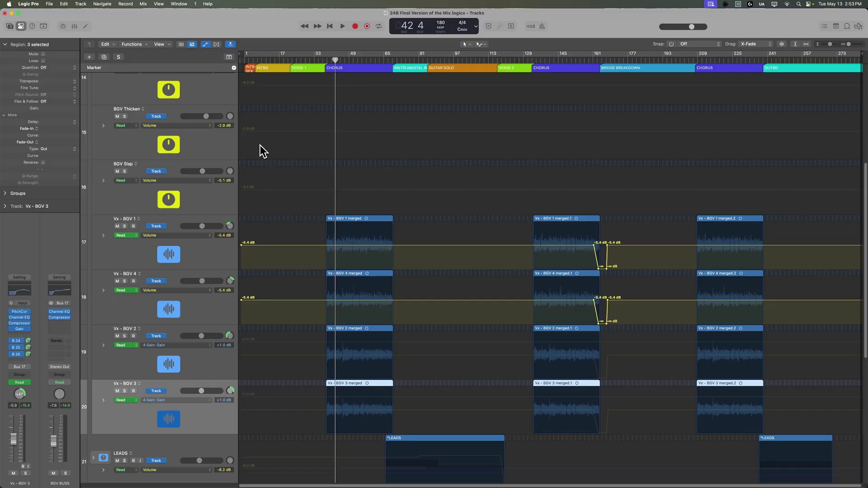
key("a")
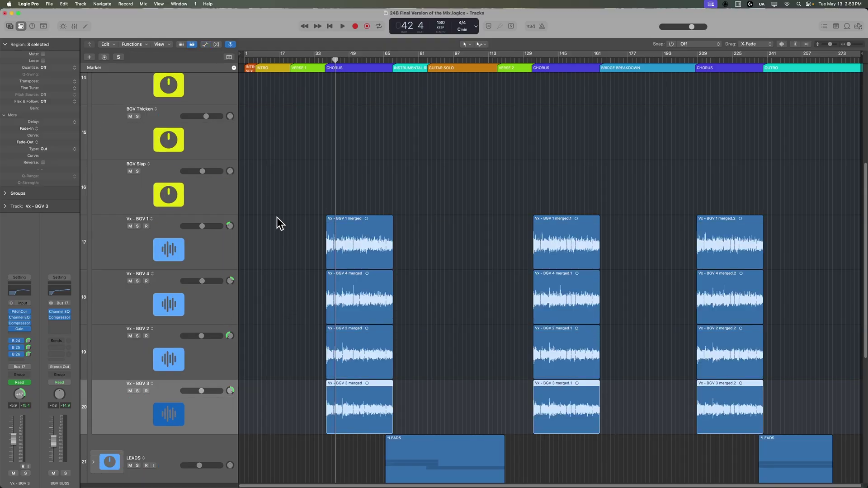
Step: During playback, raise the Vx - BGV 3 Gain plug-in to +1.5 dB
key("super+Right")
key("super+Right")
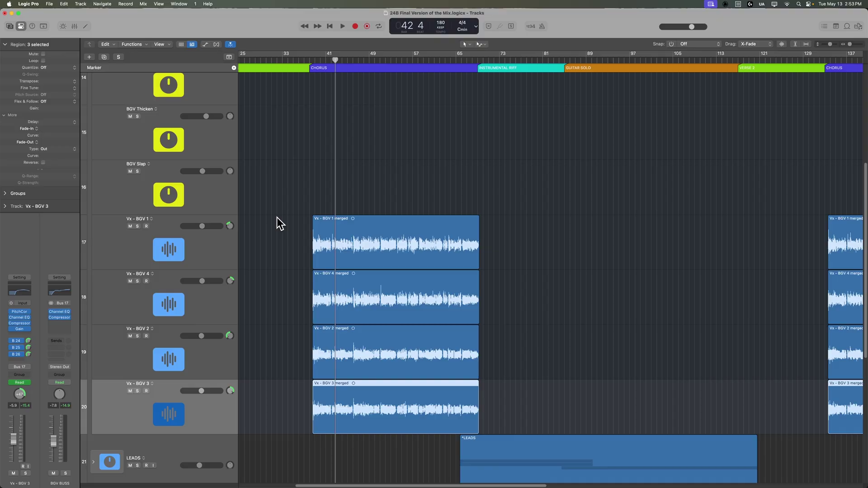
key("space")
left_click(19, 328)
left_click_drag(300, 145, 300, 140)
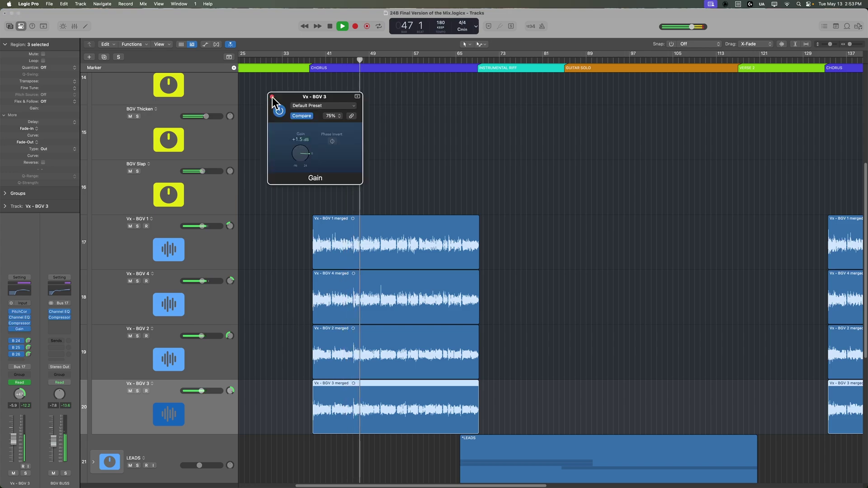
key("super+w")
Step: Raise the Vx - BGV 2 Gain plug-in to +1.5 dB and stop playback
left_click(181, 359)
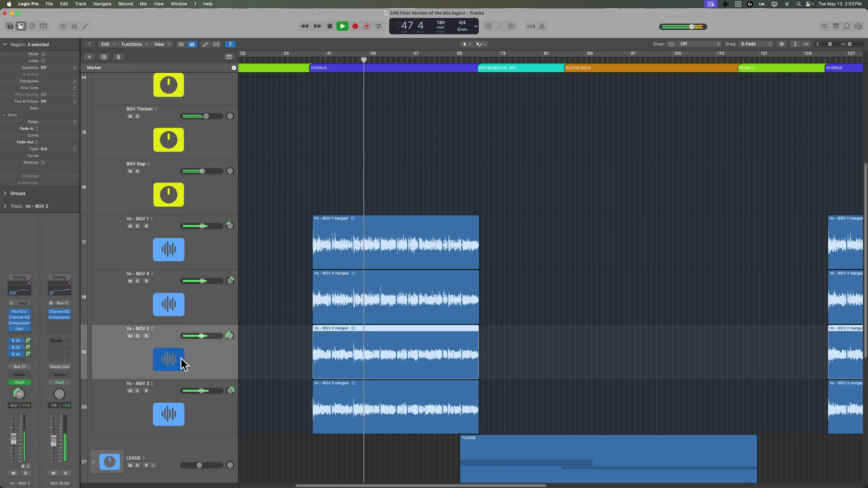
left_click(20, 329)
left_click_drag(301, 141, 302, 136)
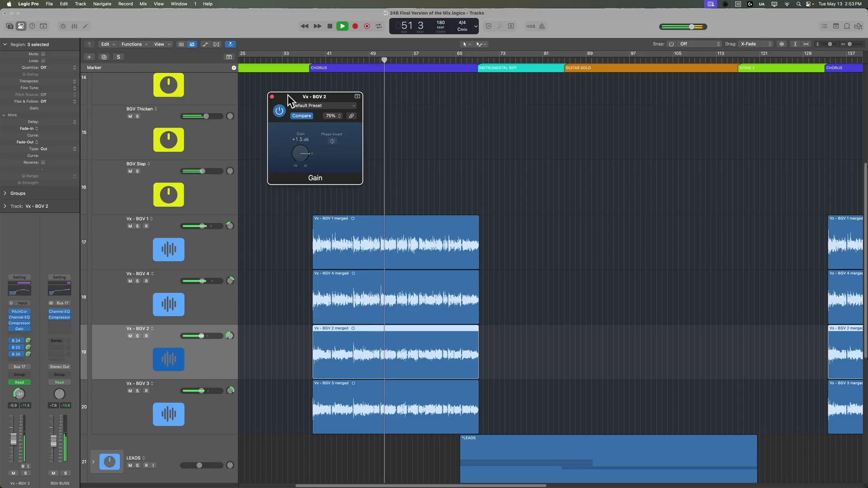
key("space")
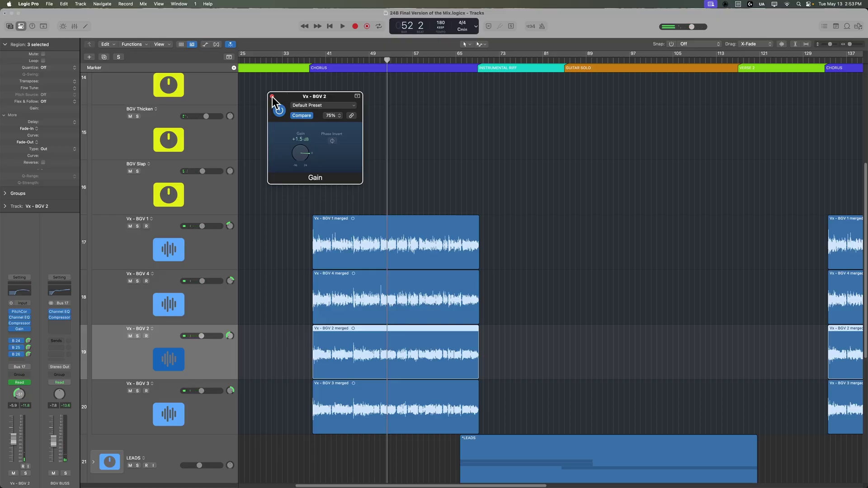
left_click(272, 97)
scroll(272, 97, "up", 3)
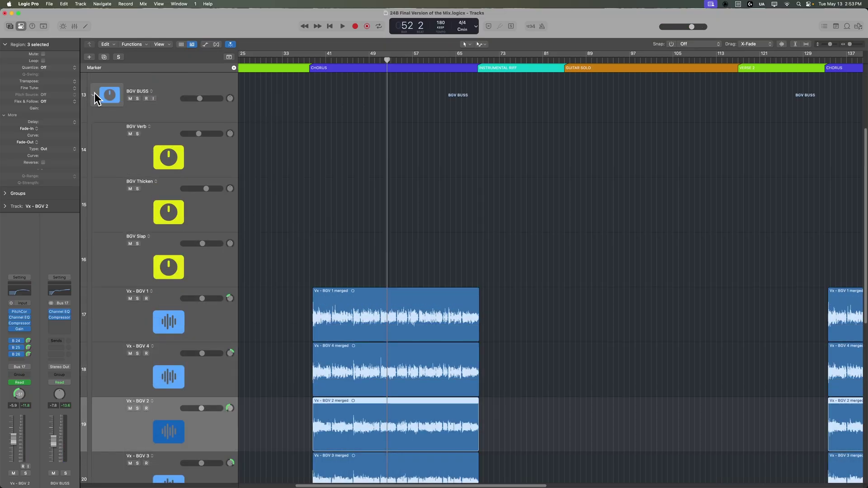
Step: Collapse the BGV BUSS stack, expand LD VX BUSS, and make the Ld Vx - Choruses track taller
left_click(94, 92)
scroll(316, 171, "up", 1)
left_click(93, 142)
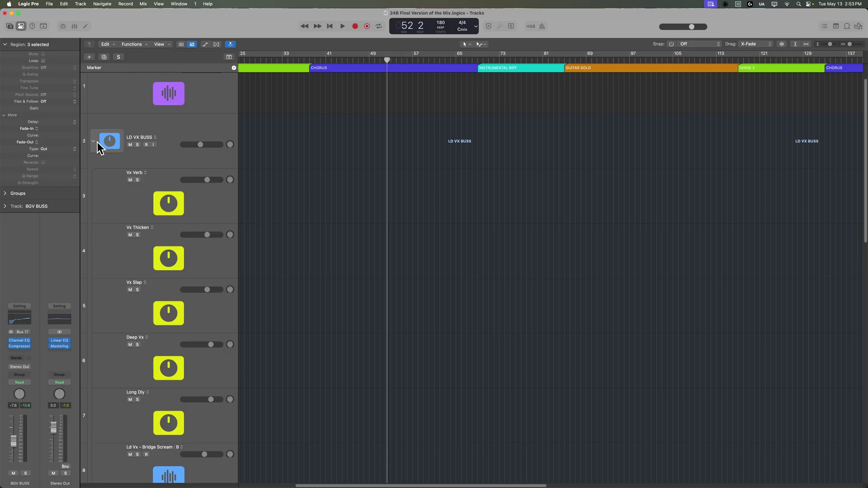
scroll(338, 244, "down", 6)
scroll(336, 237, "down", 3)
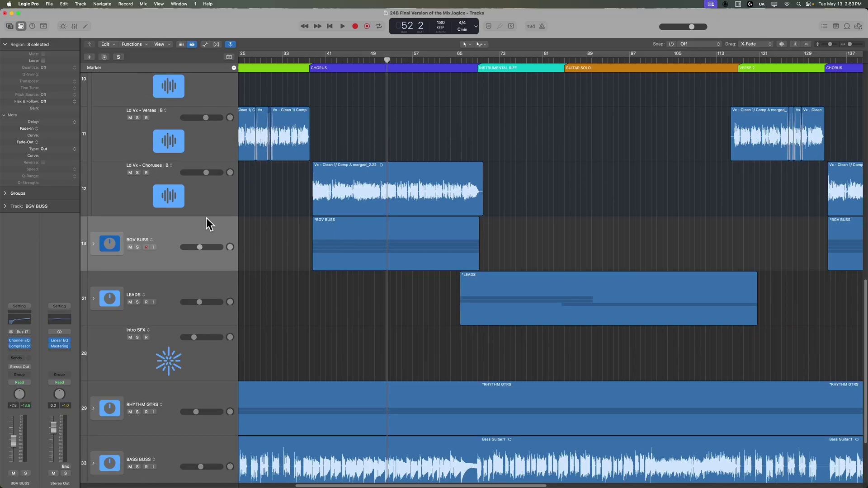
left_click_drag(207, 215, 203, 291)
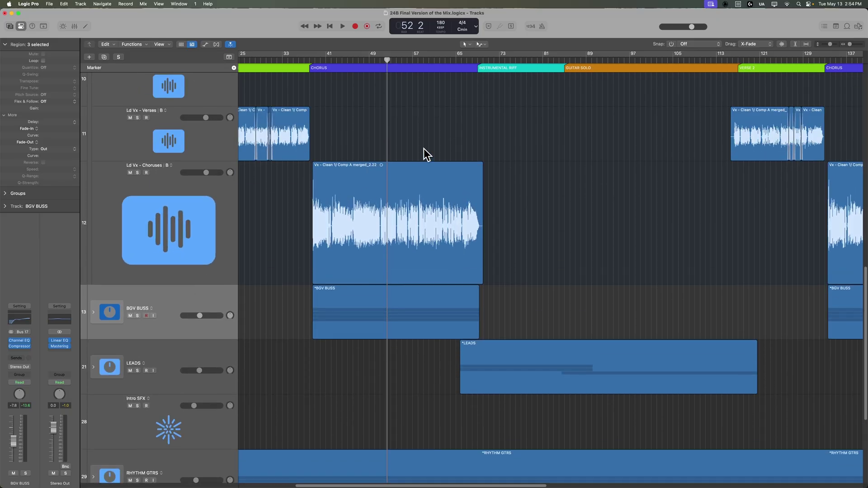
key("super+Right")
key("super+Right")
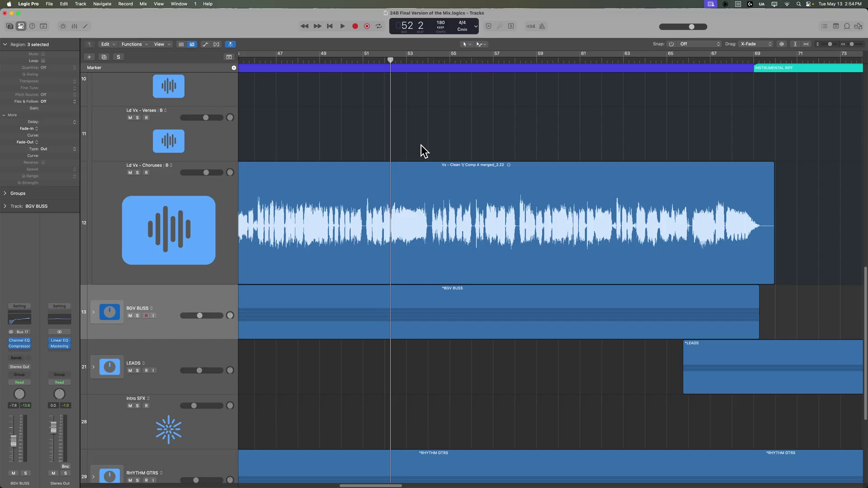
scroll(424, 148, "left", 10)
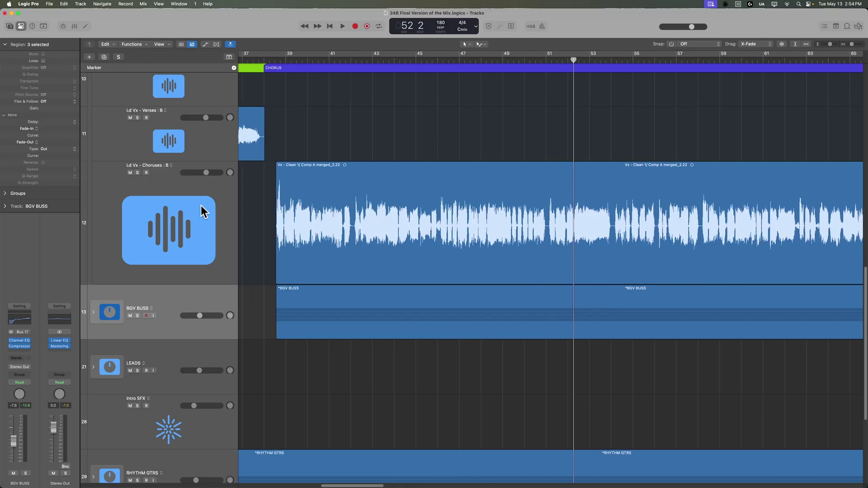
Step: Solo the Ld Vx - Choruses track and play a short pass from bar 48
left_click(207, 209)
key("s")
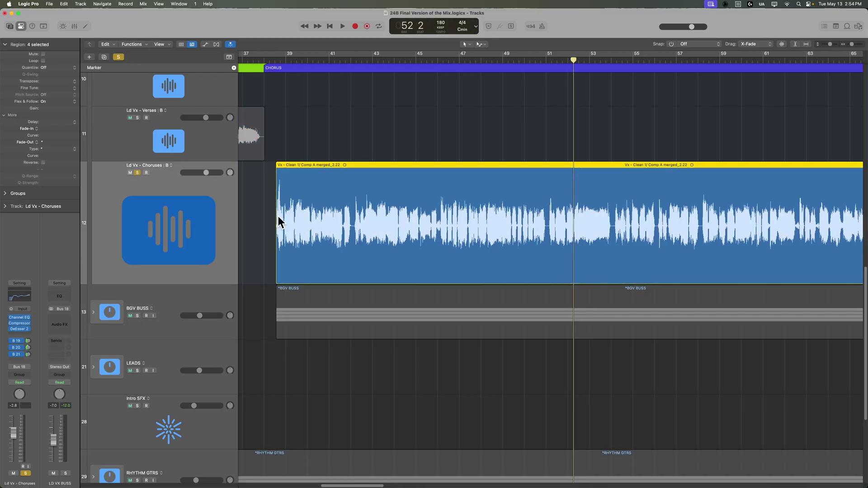
scroll(501, 146, "right", 12)
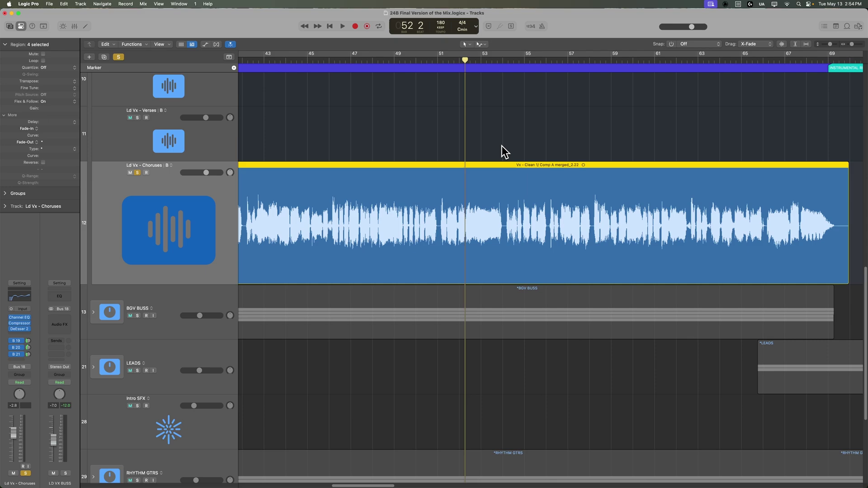
scroll(501, 146, "left", 6)
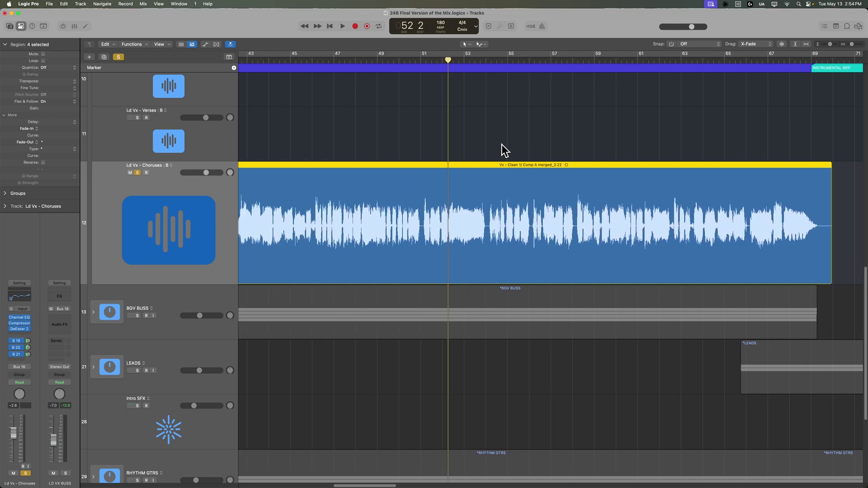
left_click(365, 57)
key("space")
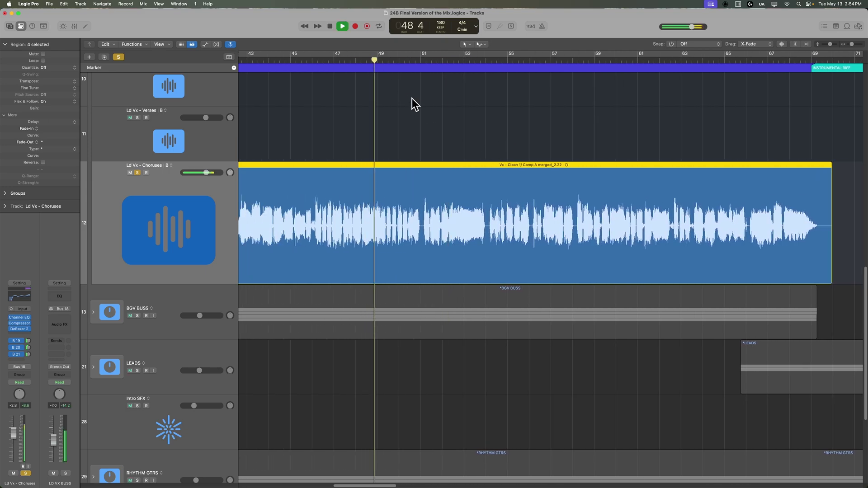
key("space")
Step: Zoom in and audition the chorus vocal from bar 46
left_click(345, 64)
left_click(343, 59)
left_click(313, 61)
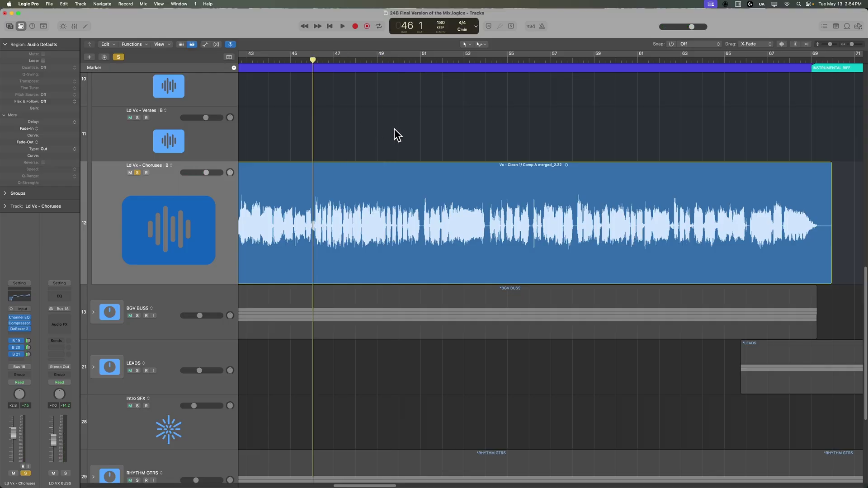
key("super+Right")
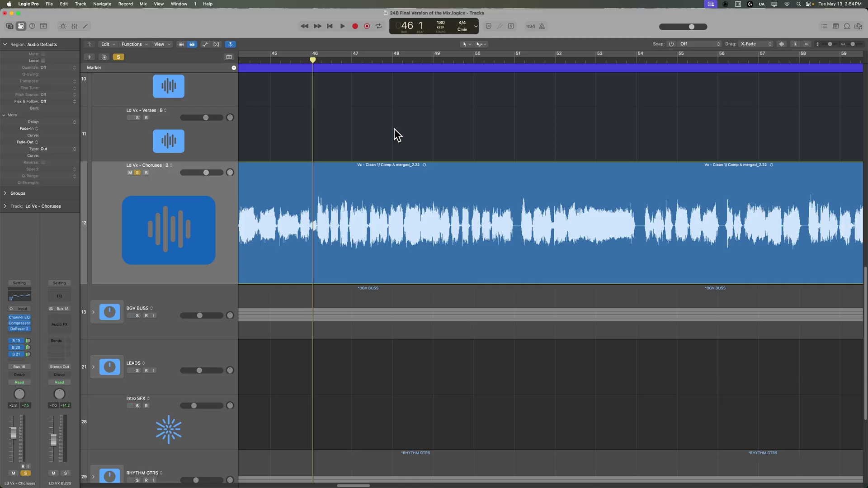
key("space")
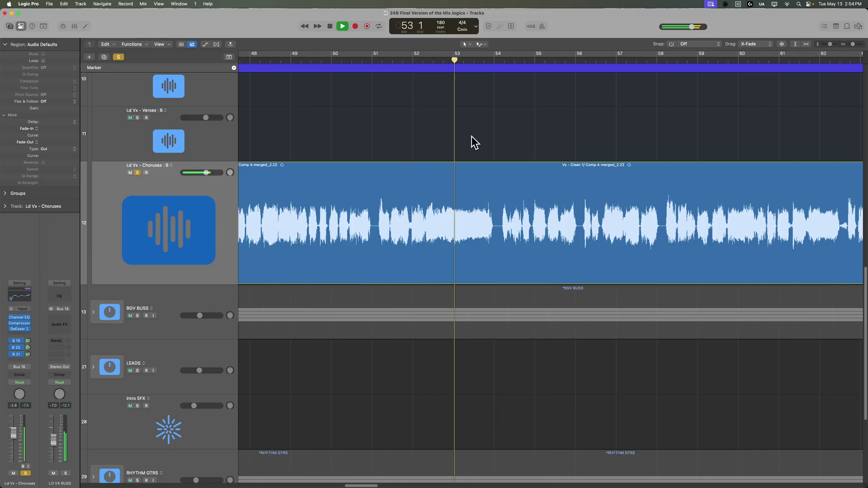
key("space")
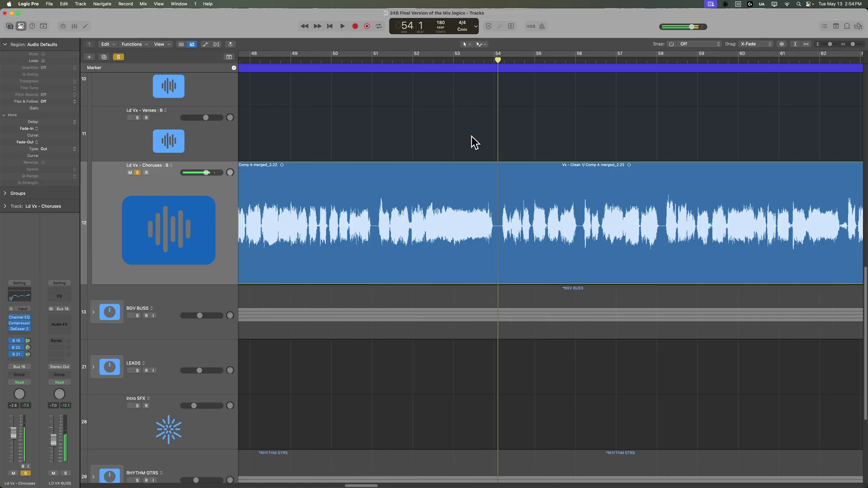
Step: Zoom to bars 50–57, set the playhead to bar 52 beat 3, and switch to unflattened Comp A
scroll(471, 136, "up", 3)
key("space")
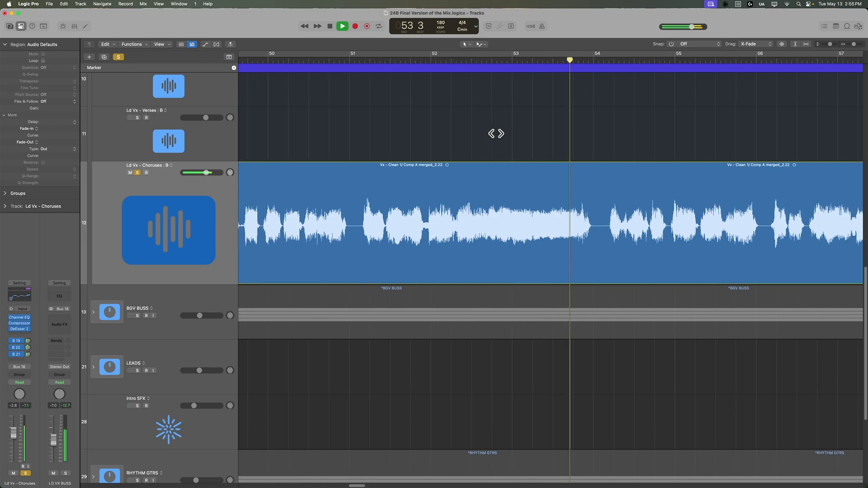
left_click_drag(453, 60, 484, 62)
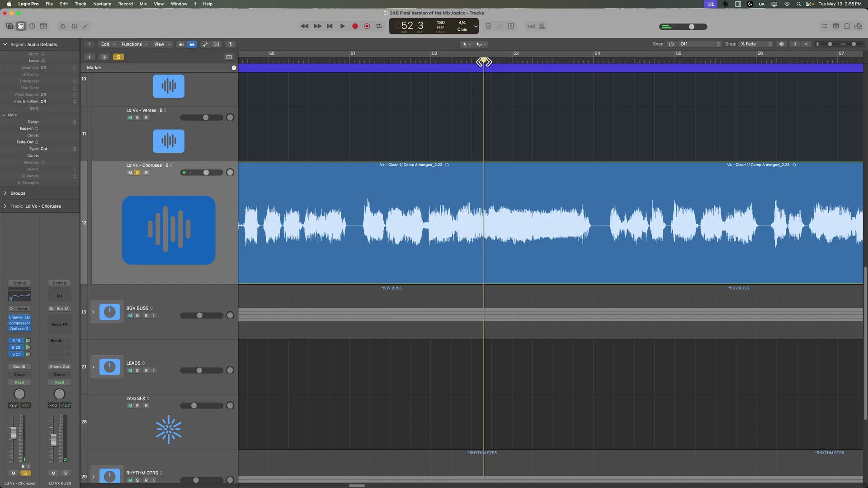
key("super+z")
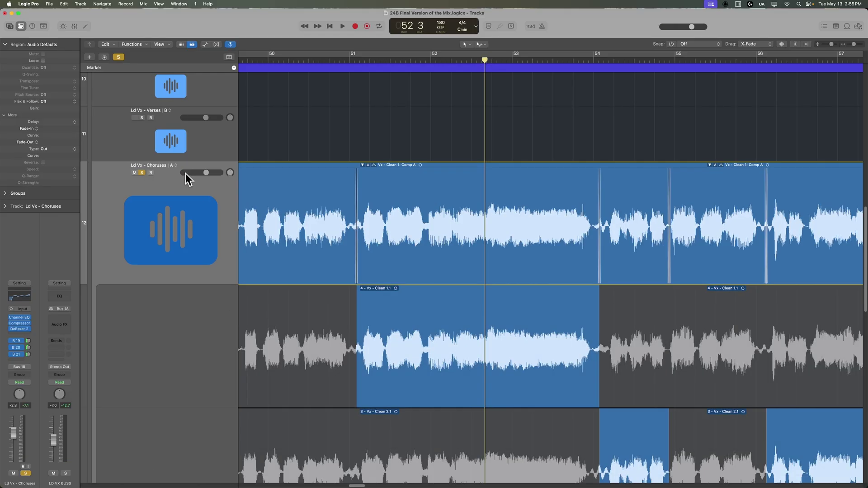
Step: Audition the chorus phrase from bar 51 beat 4 twice
left_click_drag(466, 64, 426, 58)
key("space")
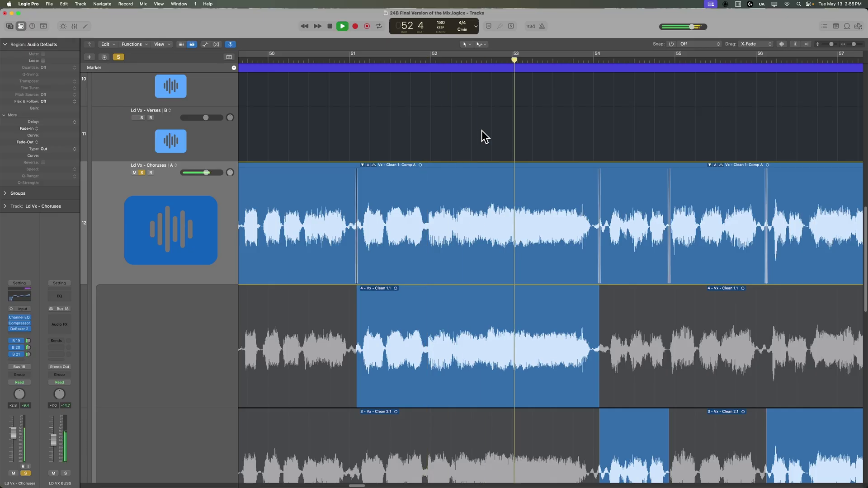
left_click(425, 61)
key("space")
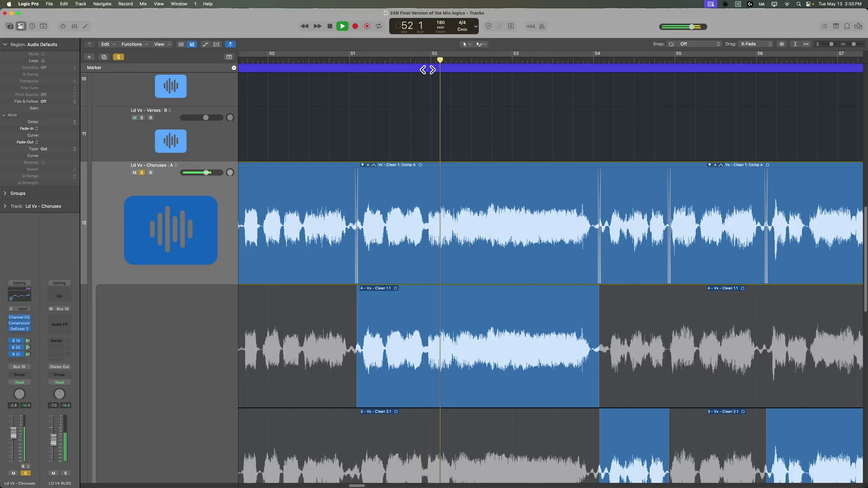
key("space")
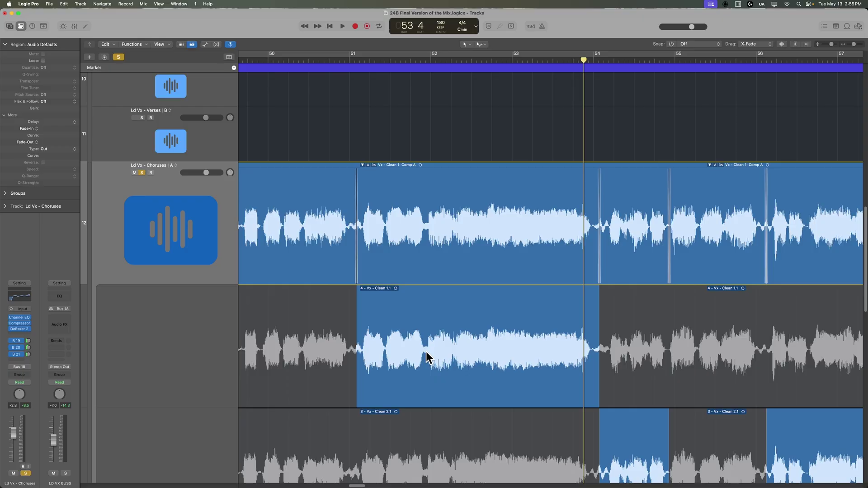
Step: With Marquee as the secondary tool, comp bars 52–54 from the Clean 1.1 take
left_click(481, 45)
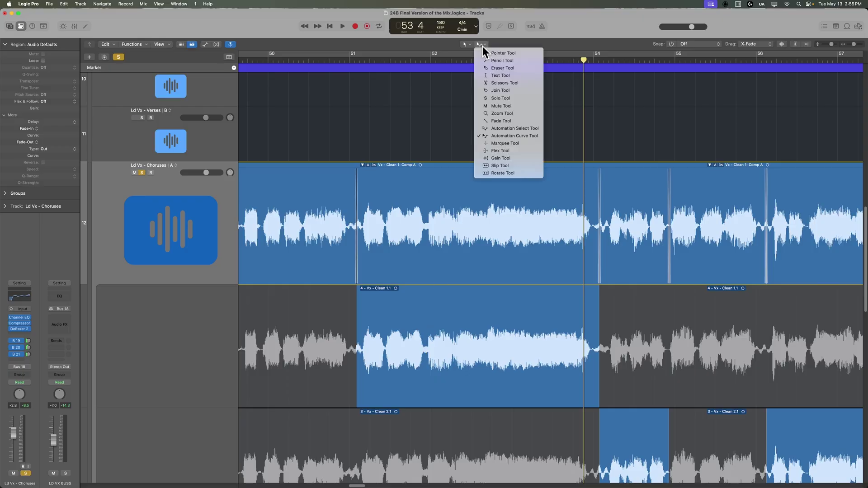
left_click(524, 141)
left_click_drag(426, 334, 591, 384)
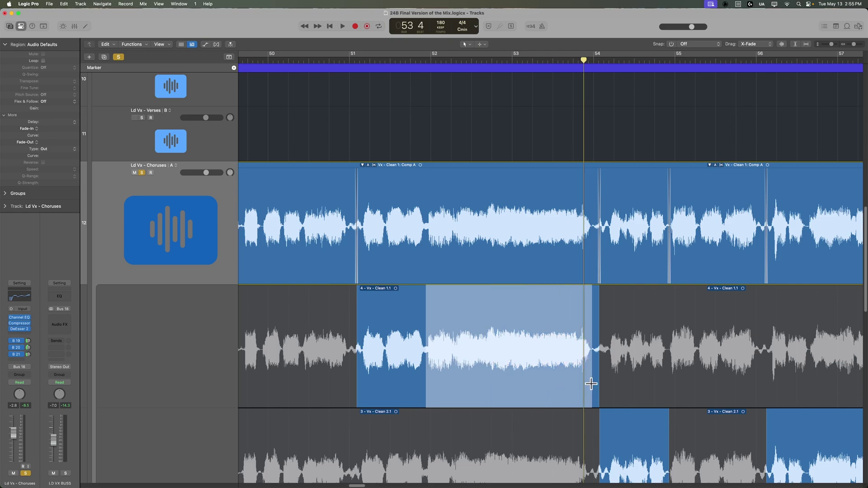
left_click(515, 348)
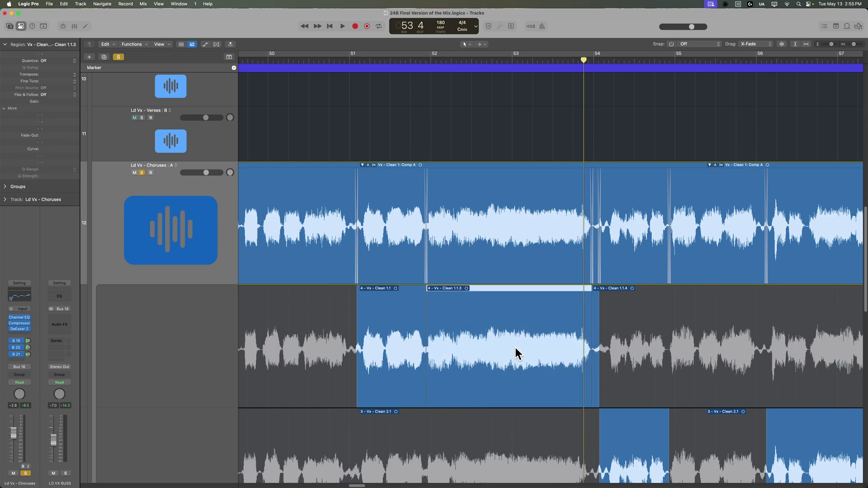
Step: Flatten Comp A, cut the bar 52–54 section, and switch to track alternative B
left_click(362, 164)
left_click(446, 232)
left_click(481, 205)
key("Delete")
left_click(173, 165)
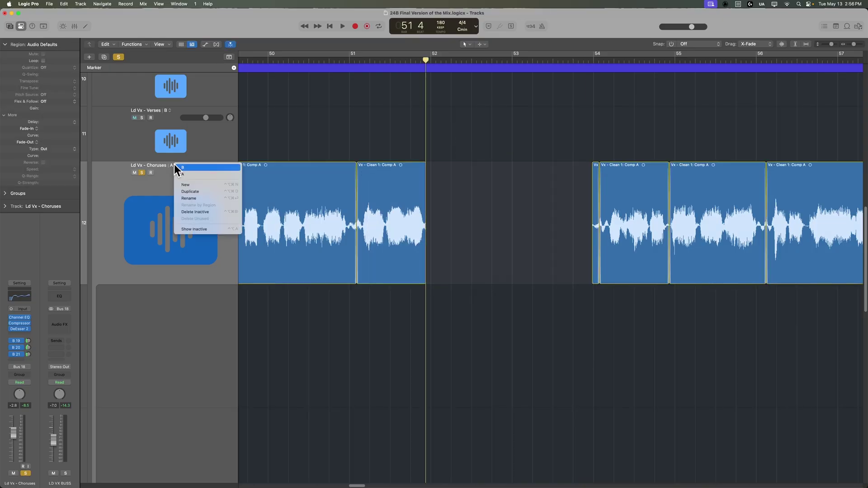
left_click(202, 168)
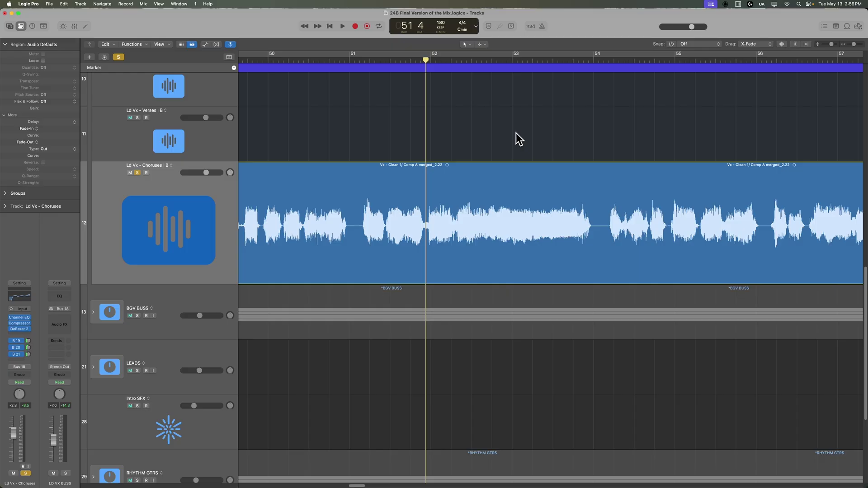
Step: Paste the Comp A.14 section at bars 52–54 without overlap and extend its start to bar 51
left_click(763, 40)
key("super+v")
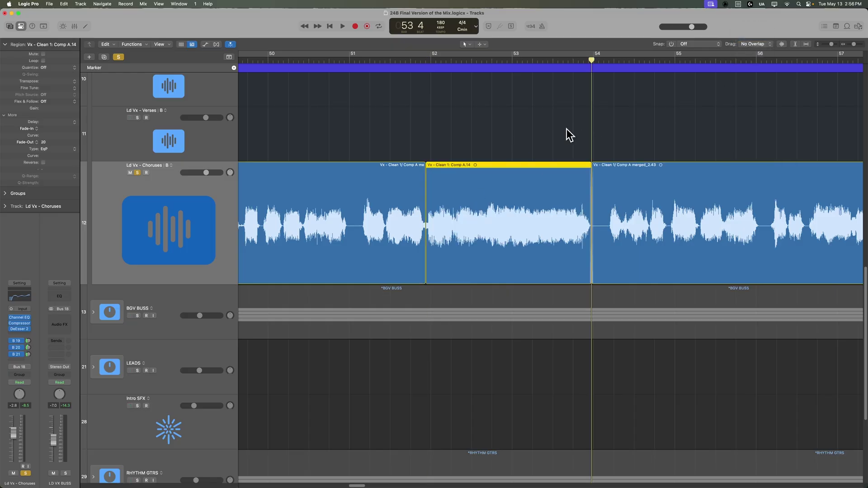
left_click(468, 119)
key("space")
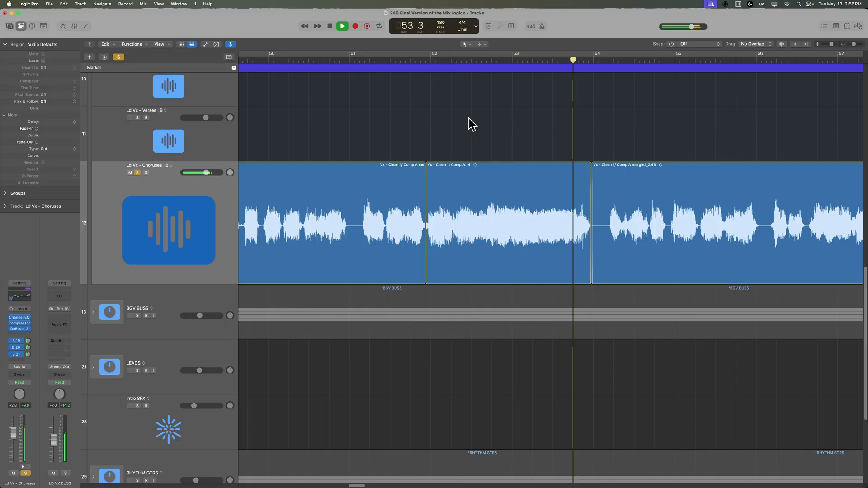
key("space")
left_click_drag(425, 262, 364, 255)
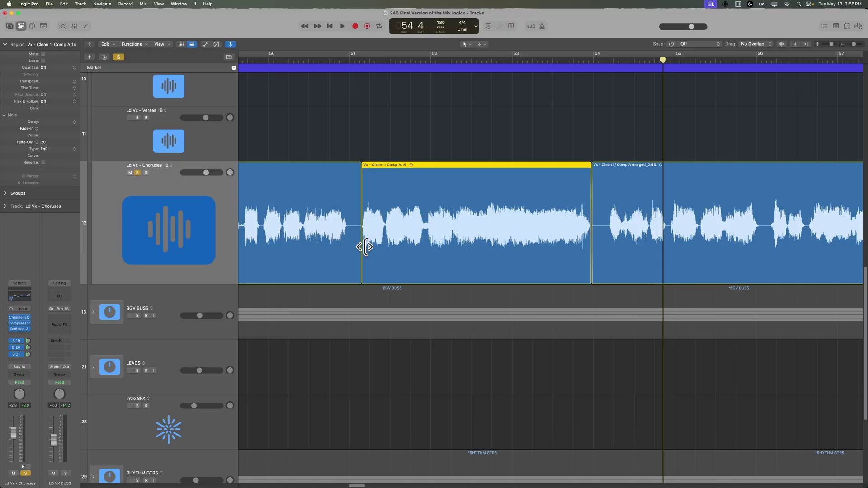
left_click(344, 147)
Step: With Drag set to X-Fade, crossfade the bar 51 and bar 54 joins and audition from bar 50
left_click(753, 44)
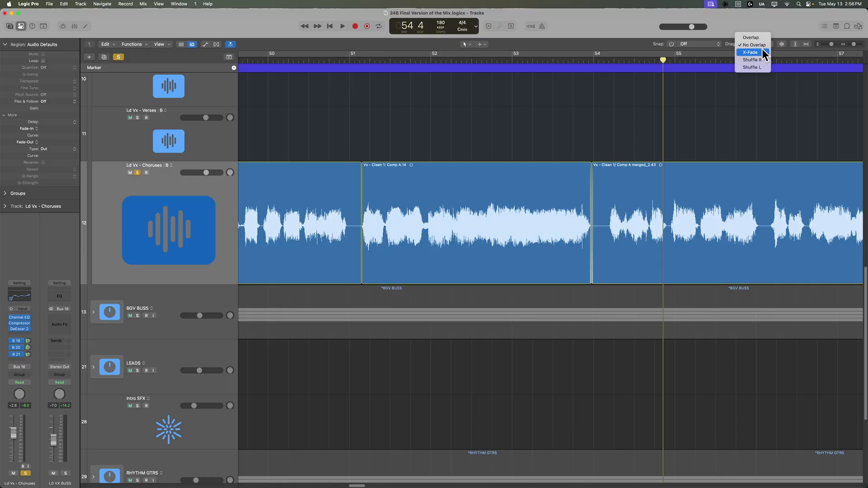
left_click(751, 52)
left_click(358, 272)
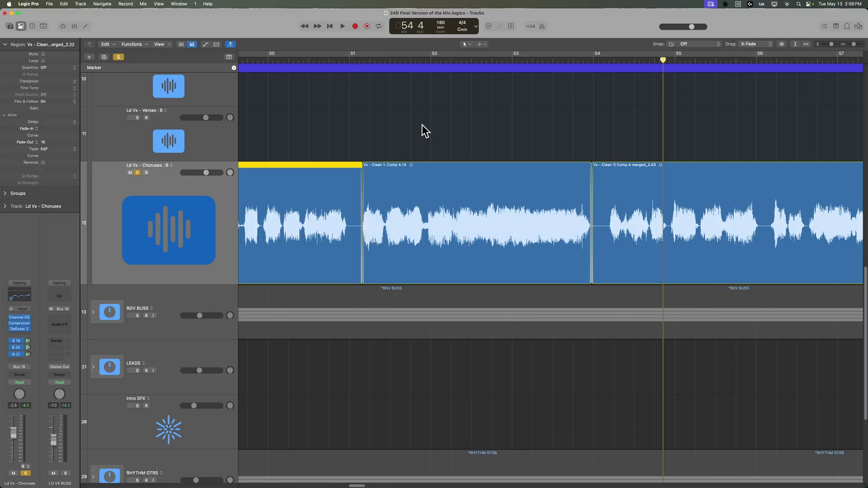
left_click(424, 132)
left_click_drag(592, 272, 593, 273)
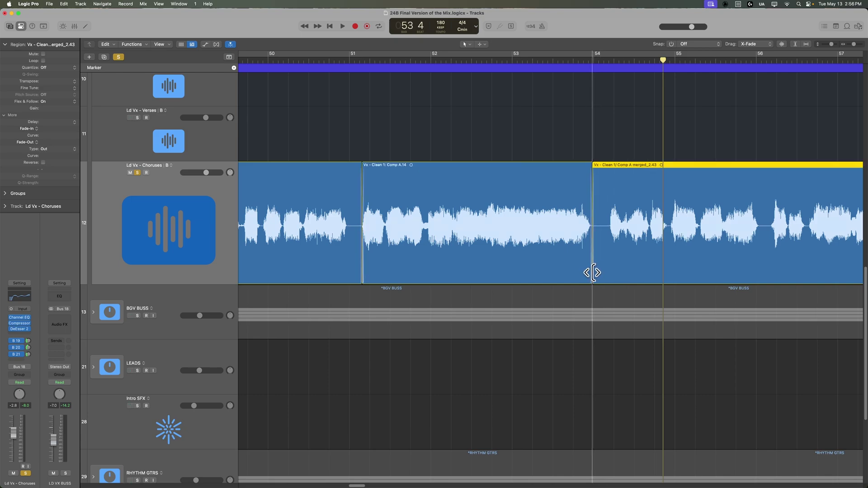
left_click(517, 121)
double_click(313, 59)
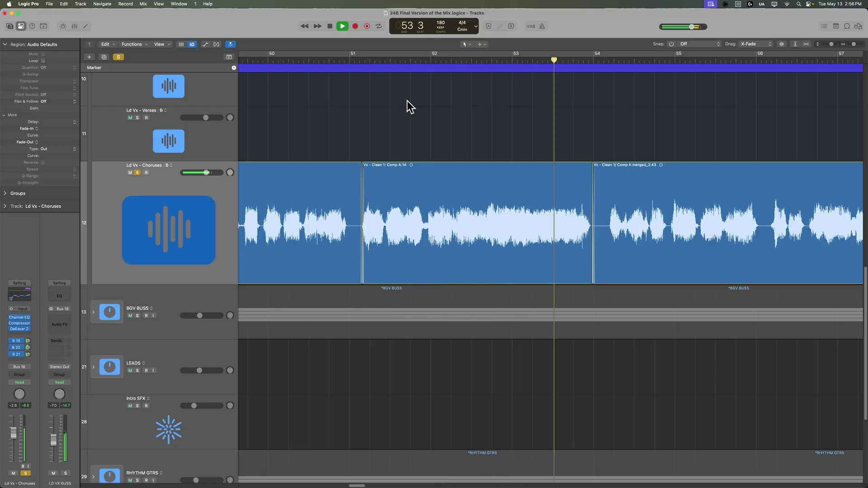
key("space")
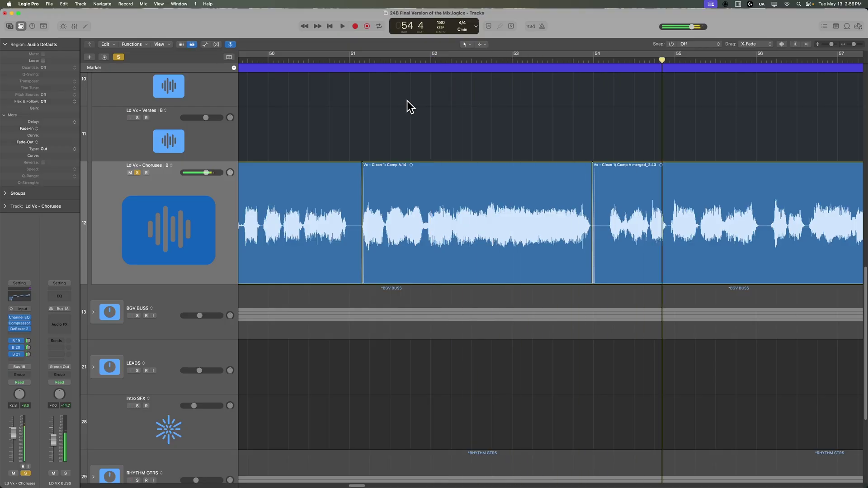
left_click(696, 47)
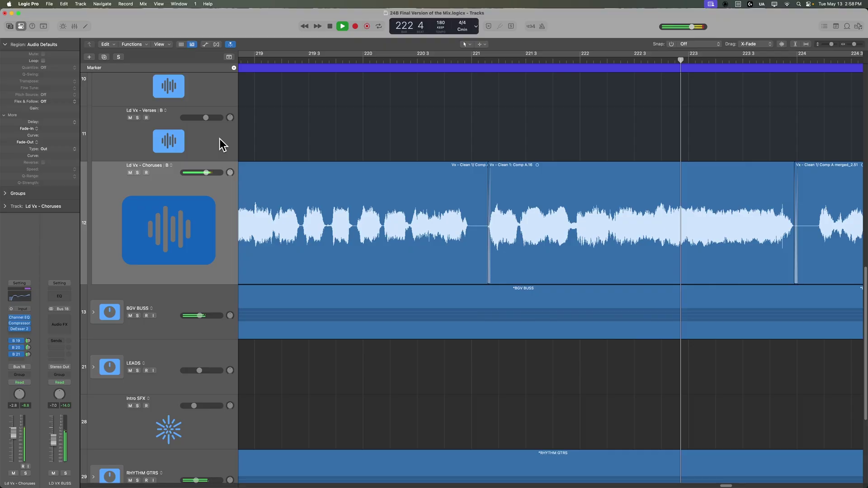
Step: Zoom out to the whole song, collapse LD VX BUSS, set the playhead to bar 132, and open the Mastering Assistant
key("super+Left")
key("super+Left")
key("super+Left")
key("super+Left")
key("super+Left")
key("super+Left")
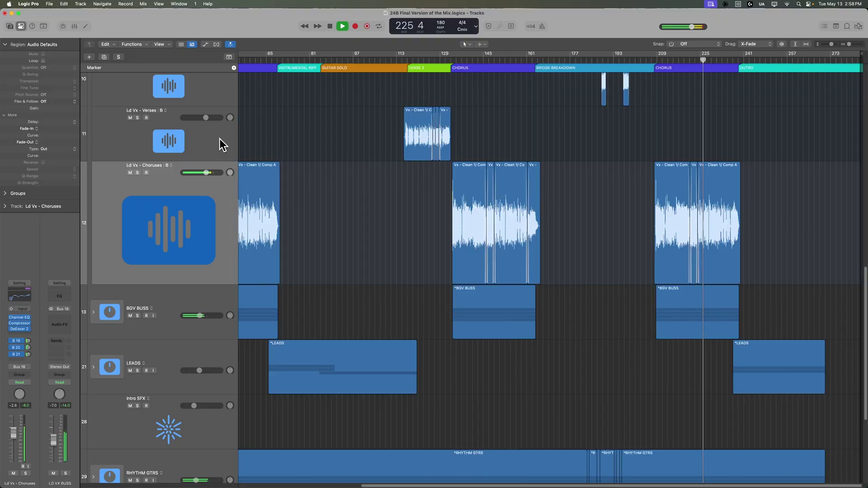
key("super+Left")
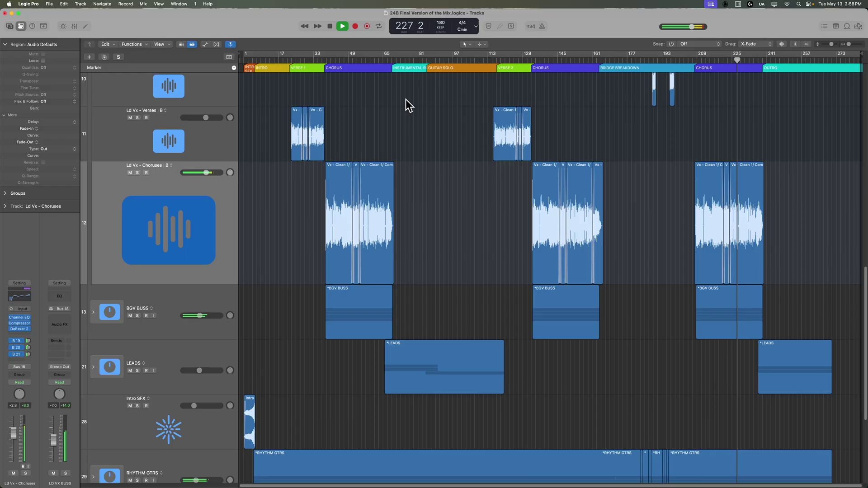
key("space")
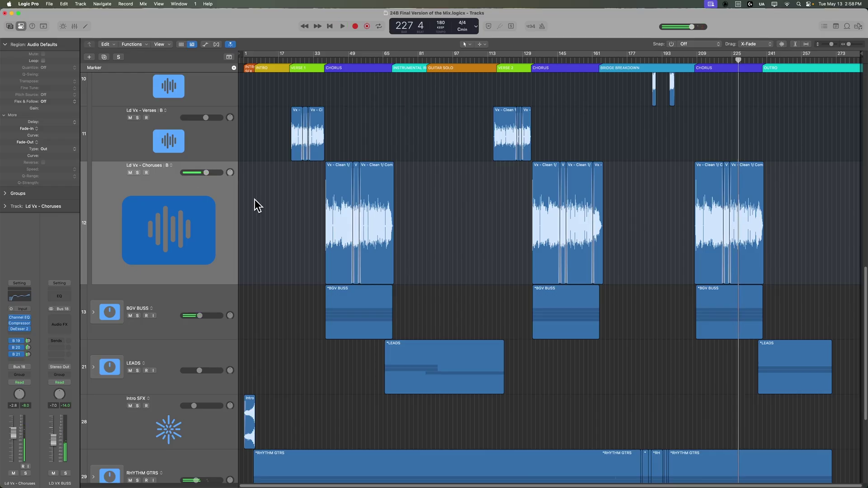
scroll(253, 203, "up", 10)
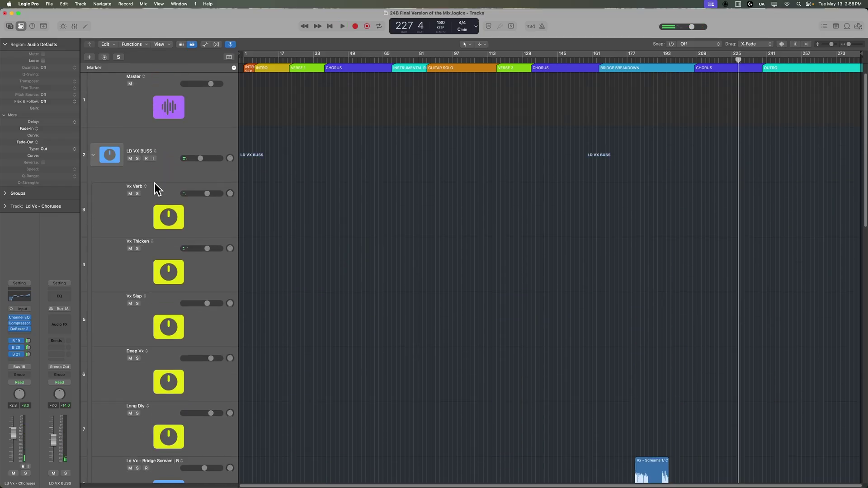
left_click(100, 155)
left_click(59, 346)
left_click(530, 59)
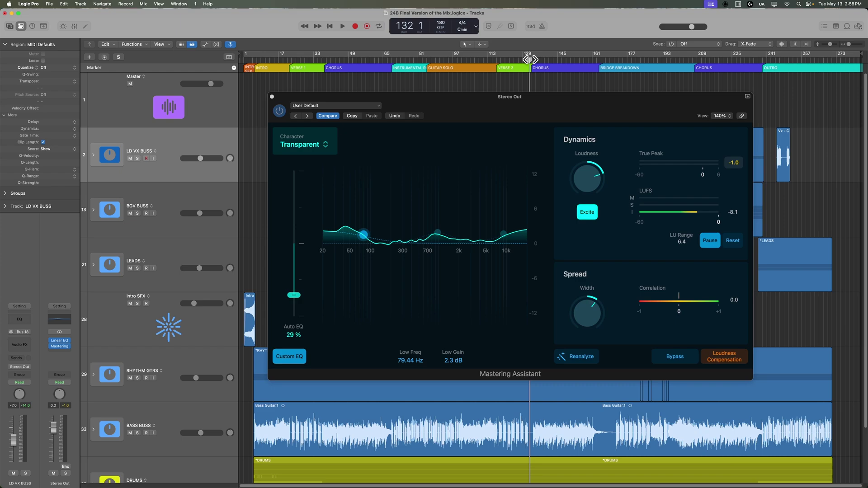
Step: While playing, set Auto EQ to 48% and the low band to 153.5 Hz at 2.5 dB
left_click_drag(557, 99, 660, 181)
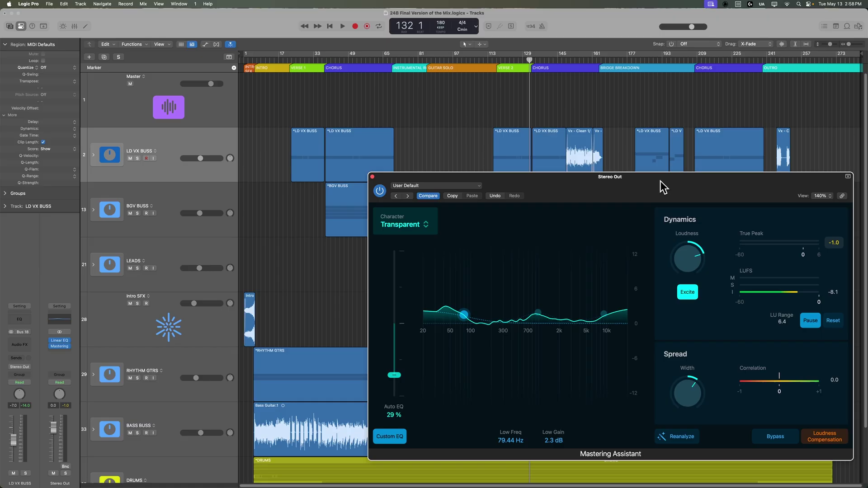
key("space")
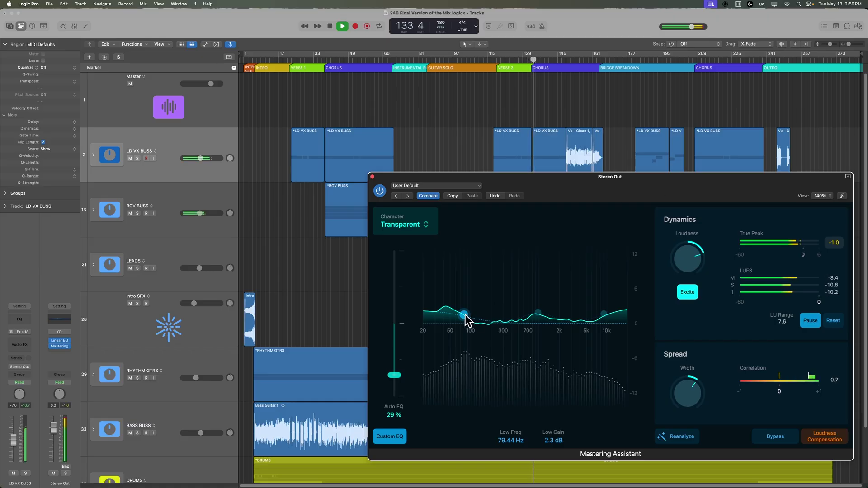
left_click_drag(467, 318, 485, 318)
left_click_drag(397, 377, 401, 363)
left_click_drag(483, 314, 483, 316)
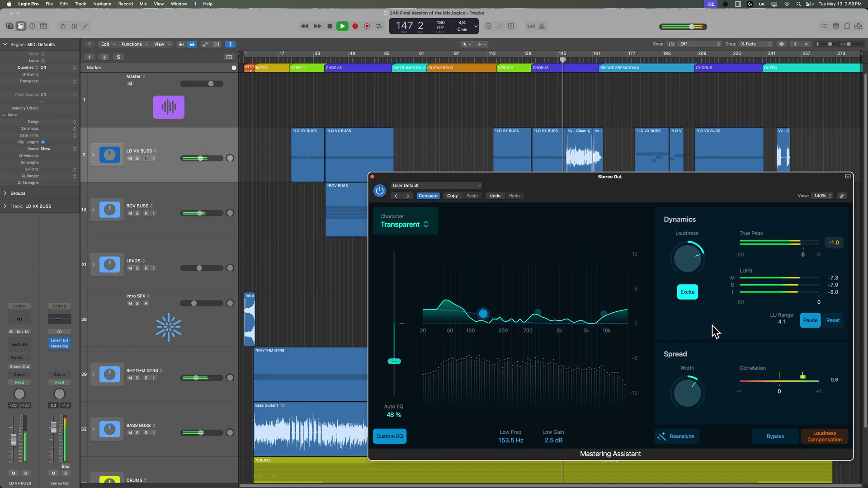
mouse_move(688, 265)
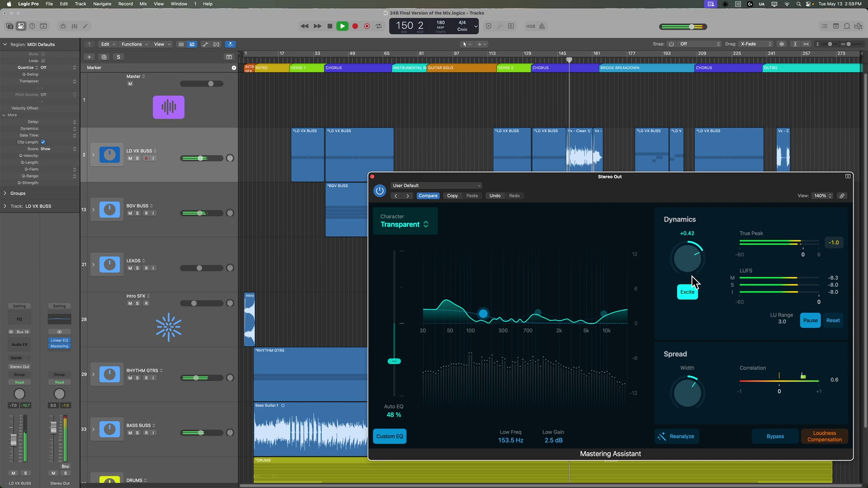
left_click(838, 321)
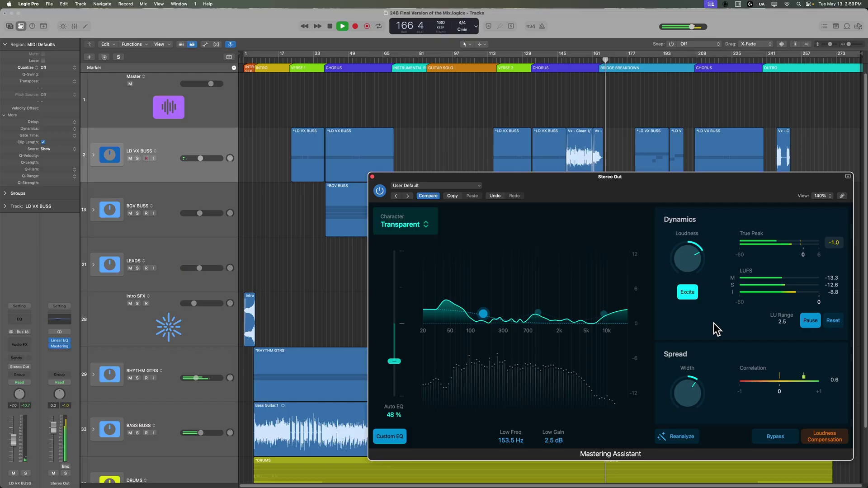
key("space")
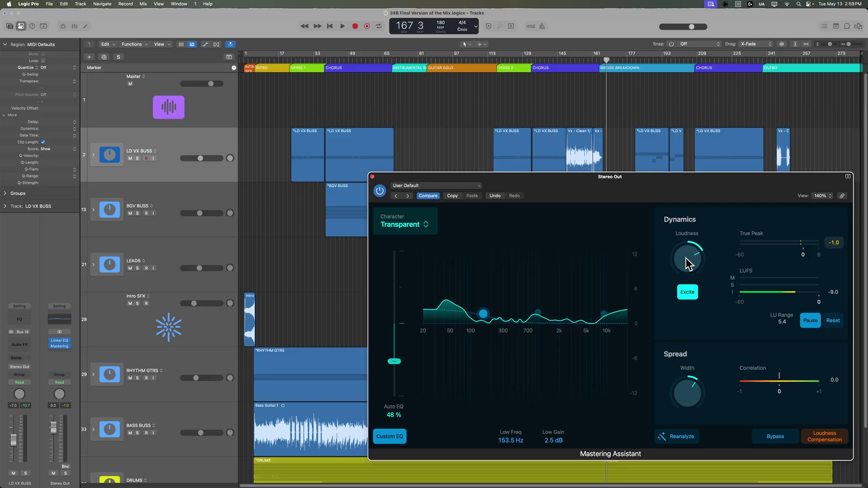
left_click(372, 176)
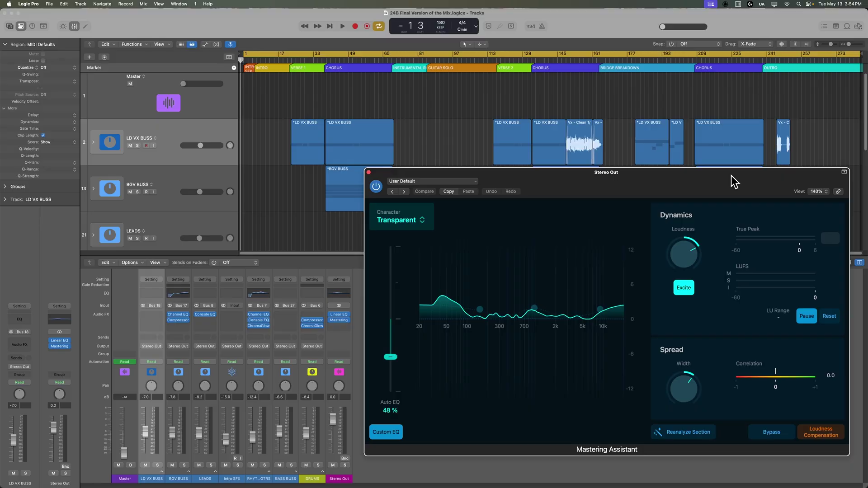
key("super+b")
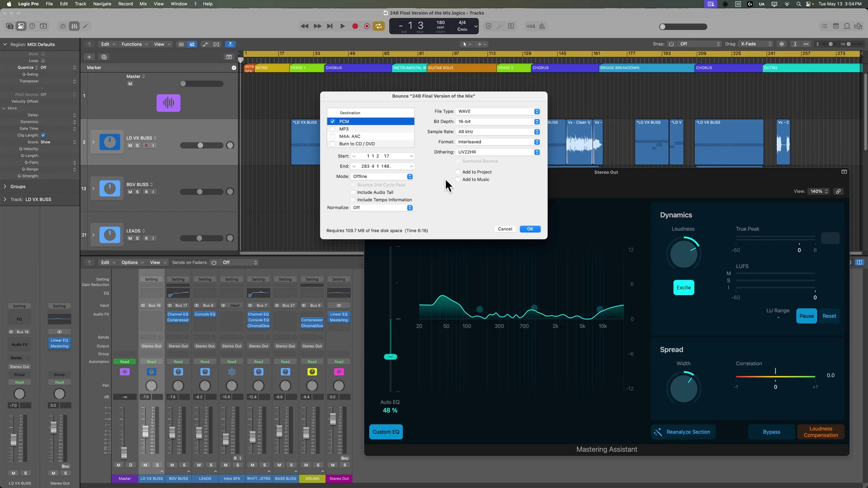
left_click(483, 132)
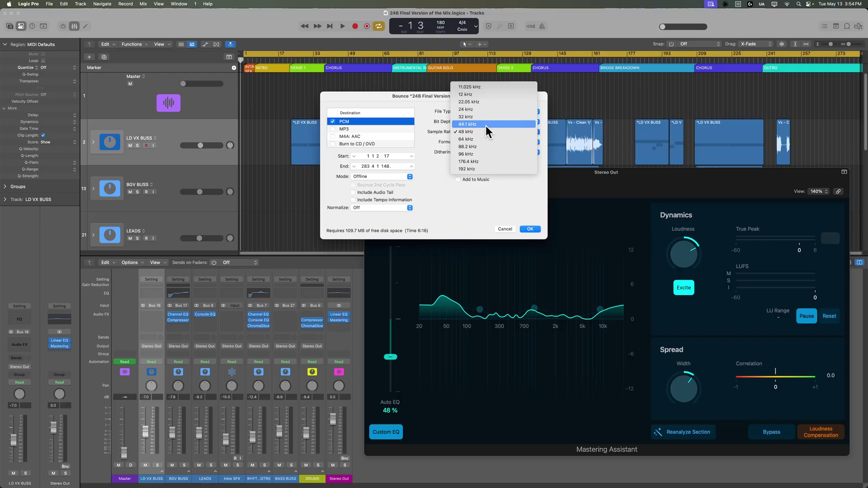
left_click(485, 126)
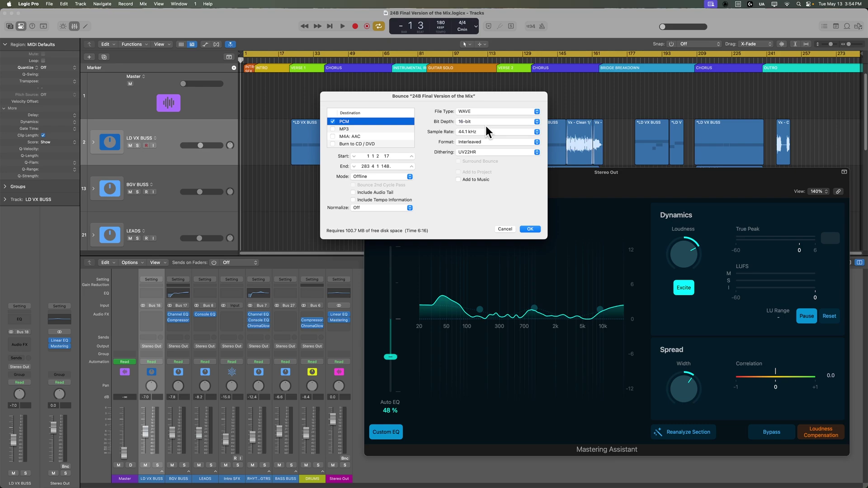
left_click(487, 127)
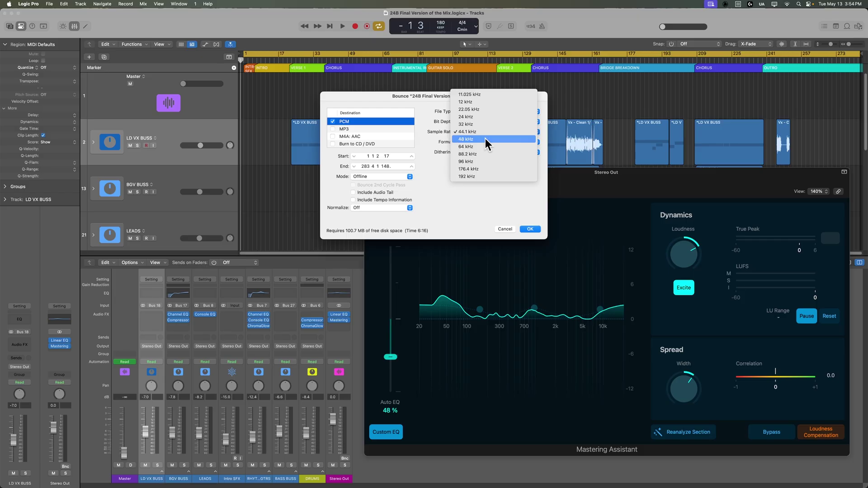
left_click(437, 142)
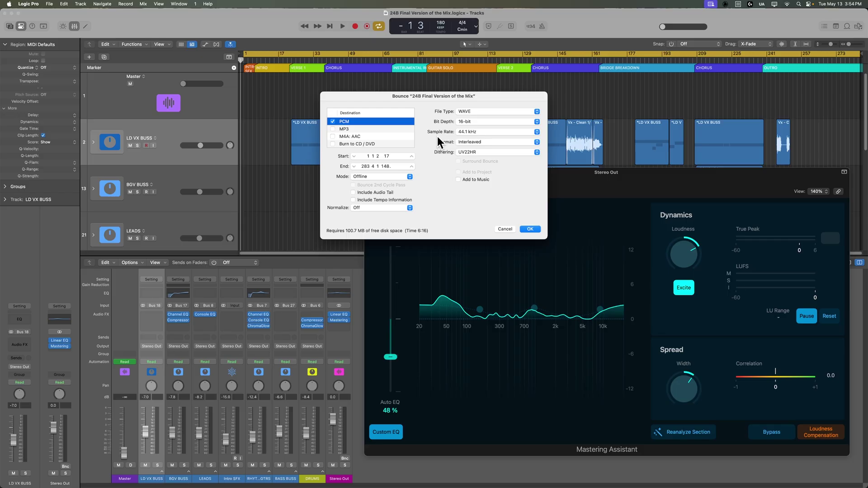
key("Escape")
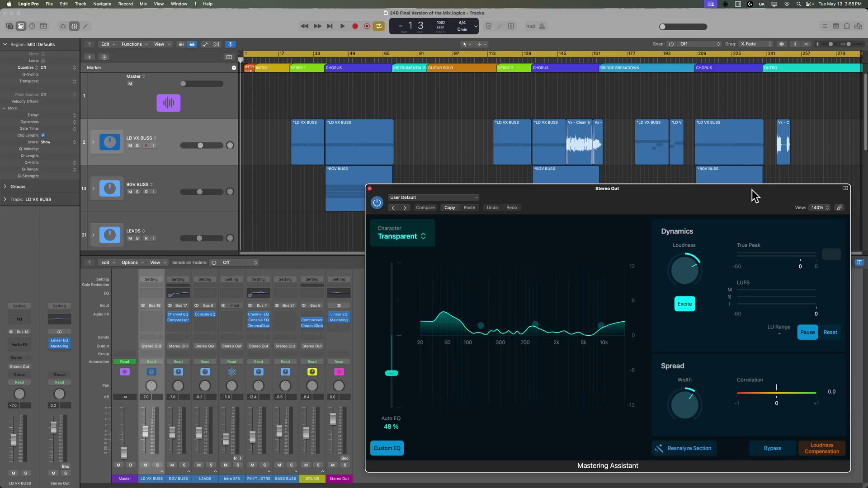
key("space")
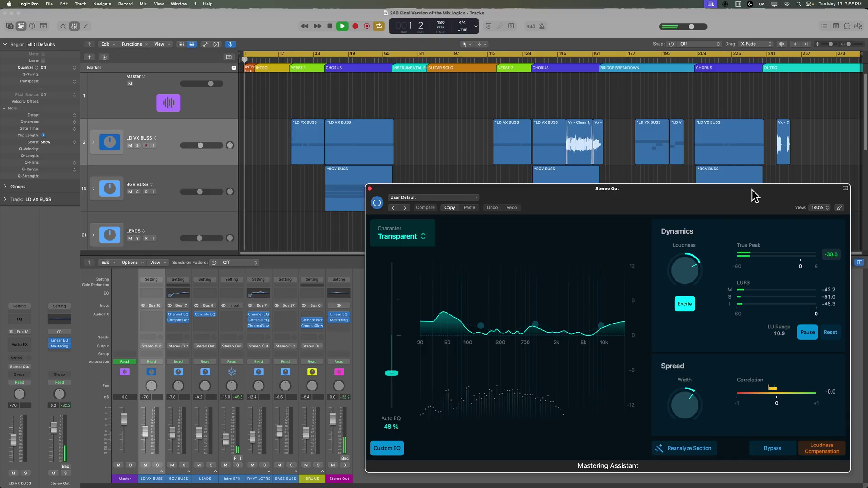